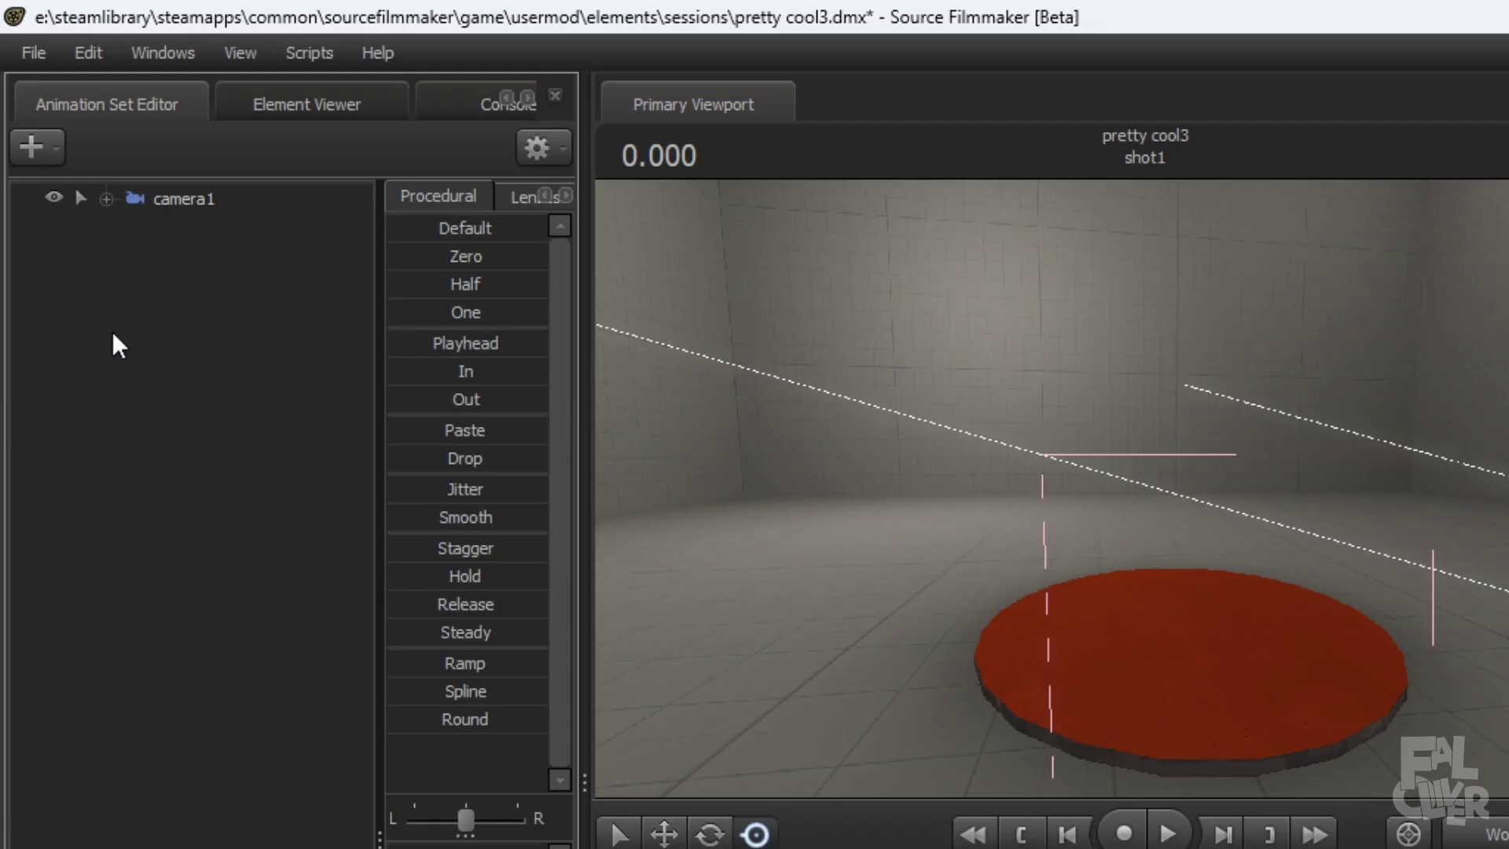
# Step: Add an animation set for a new model, filtering the models by "inklinggirl" and loading a blue-eyed inkling girl
pyautogui.rightClick(62, 162)
pyautogui.click(184, 366)
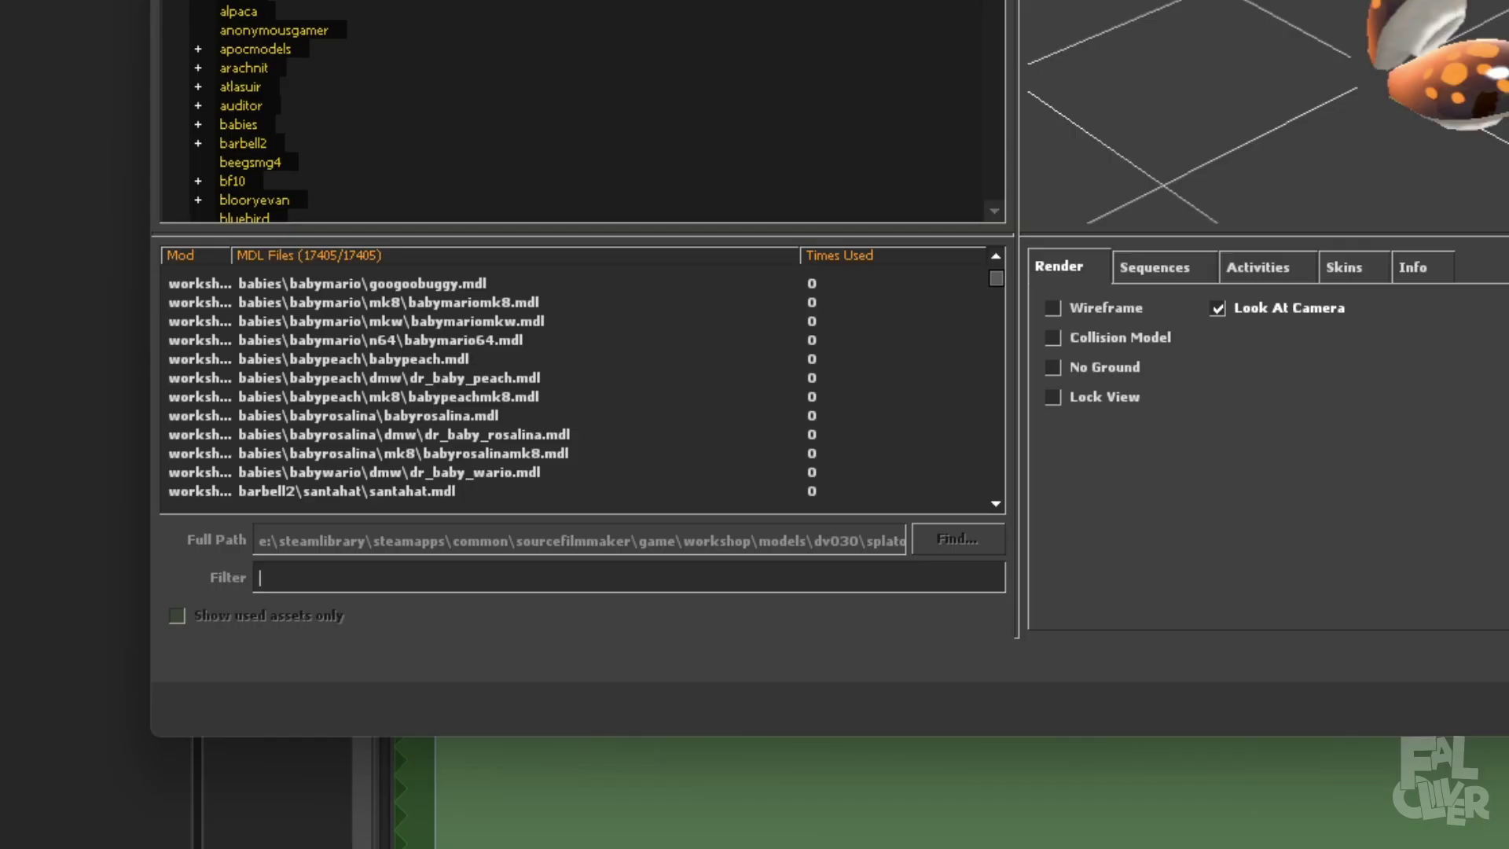
pyautogui.write('inklinggirl')
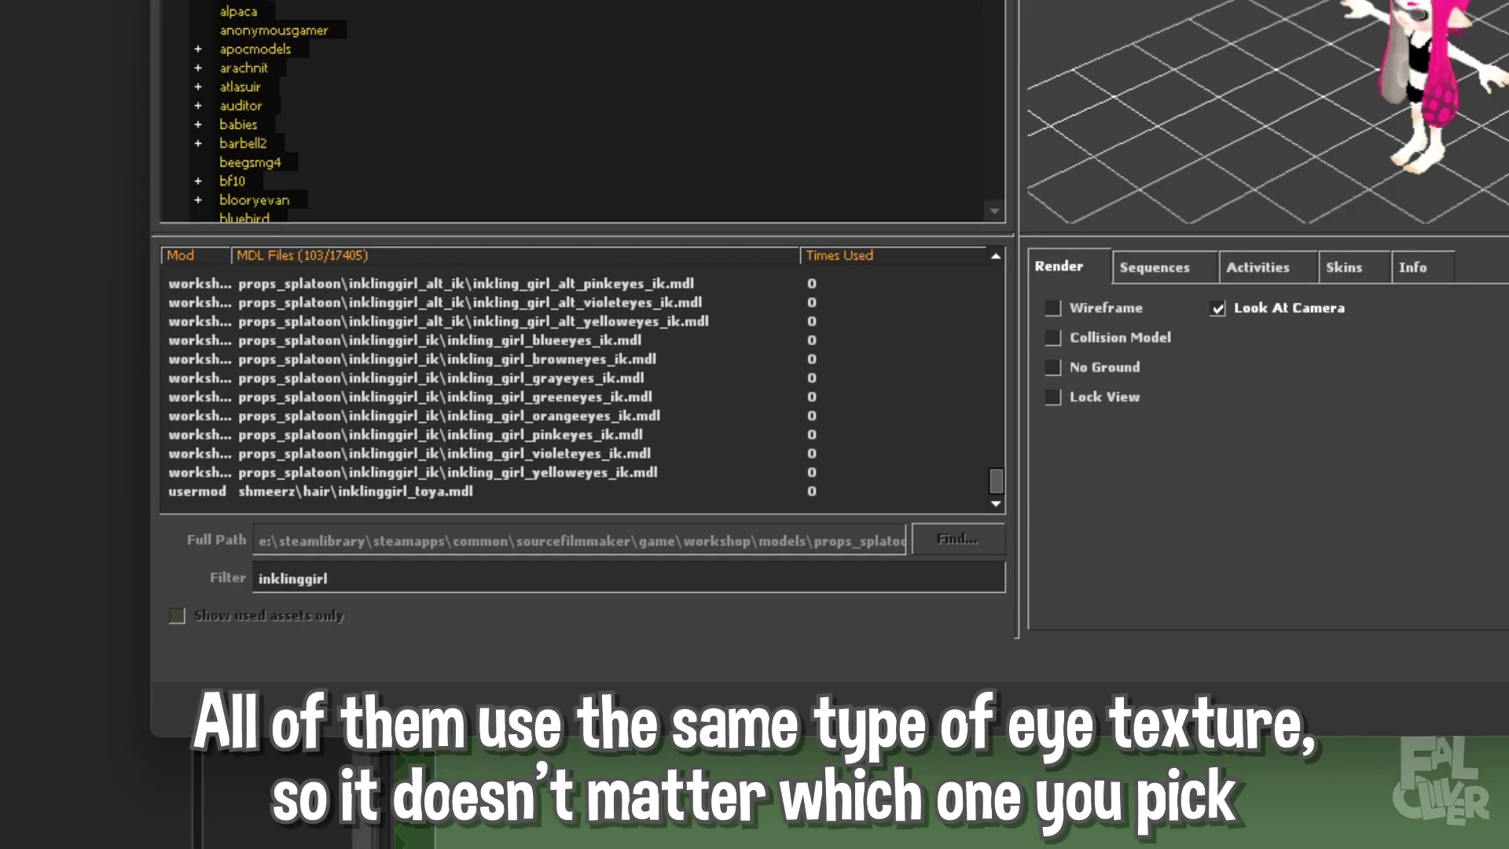
pyautogui.click(586, 340)
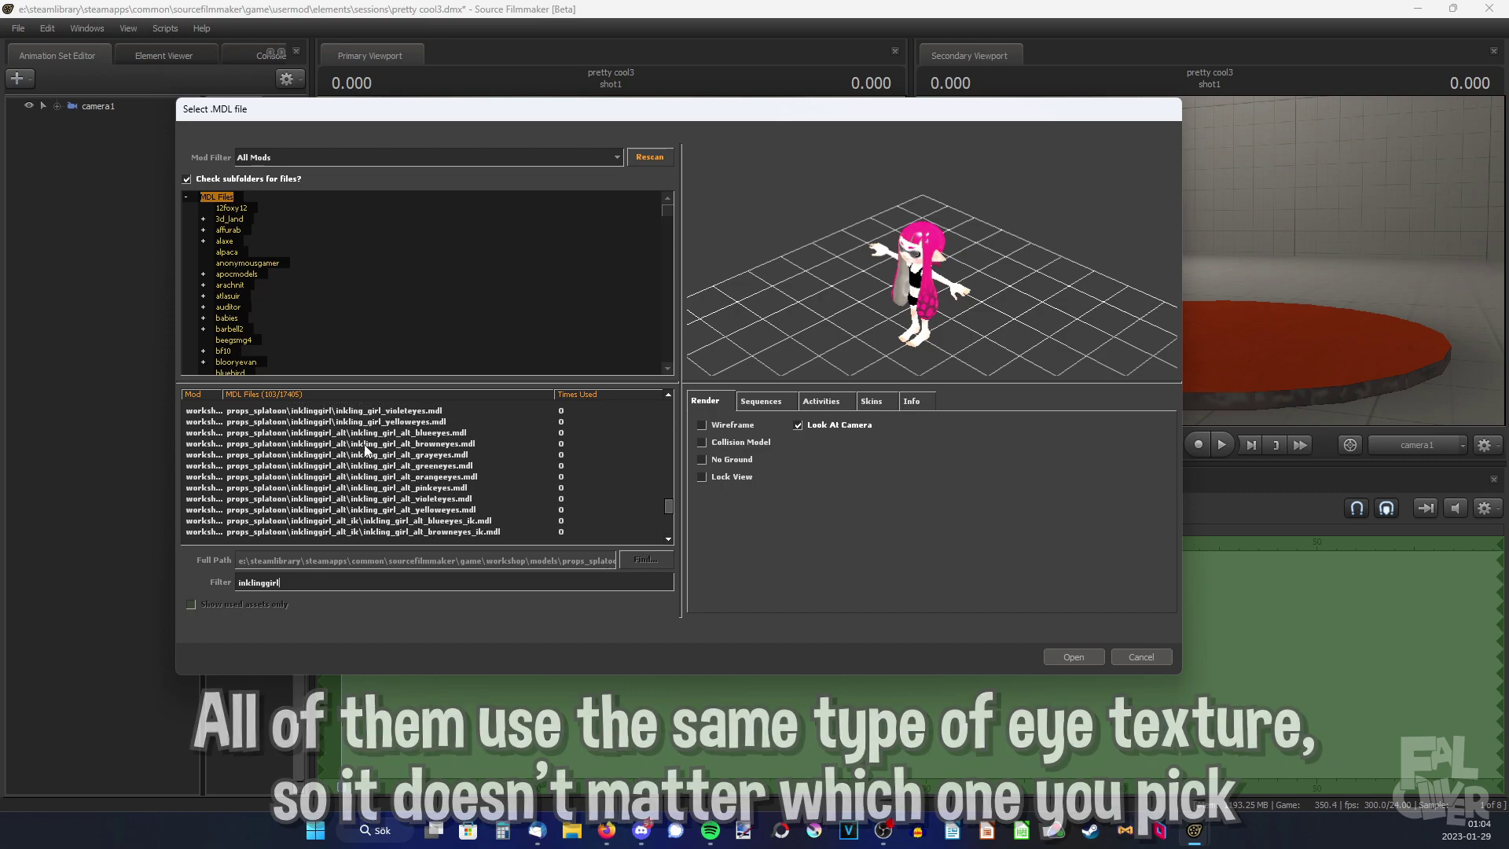
pyautogui.click(1081, 654)
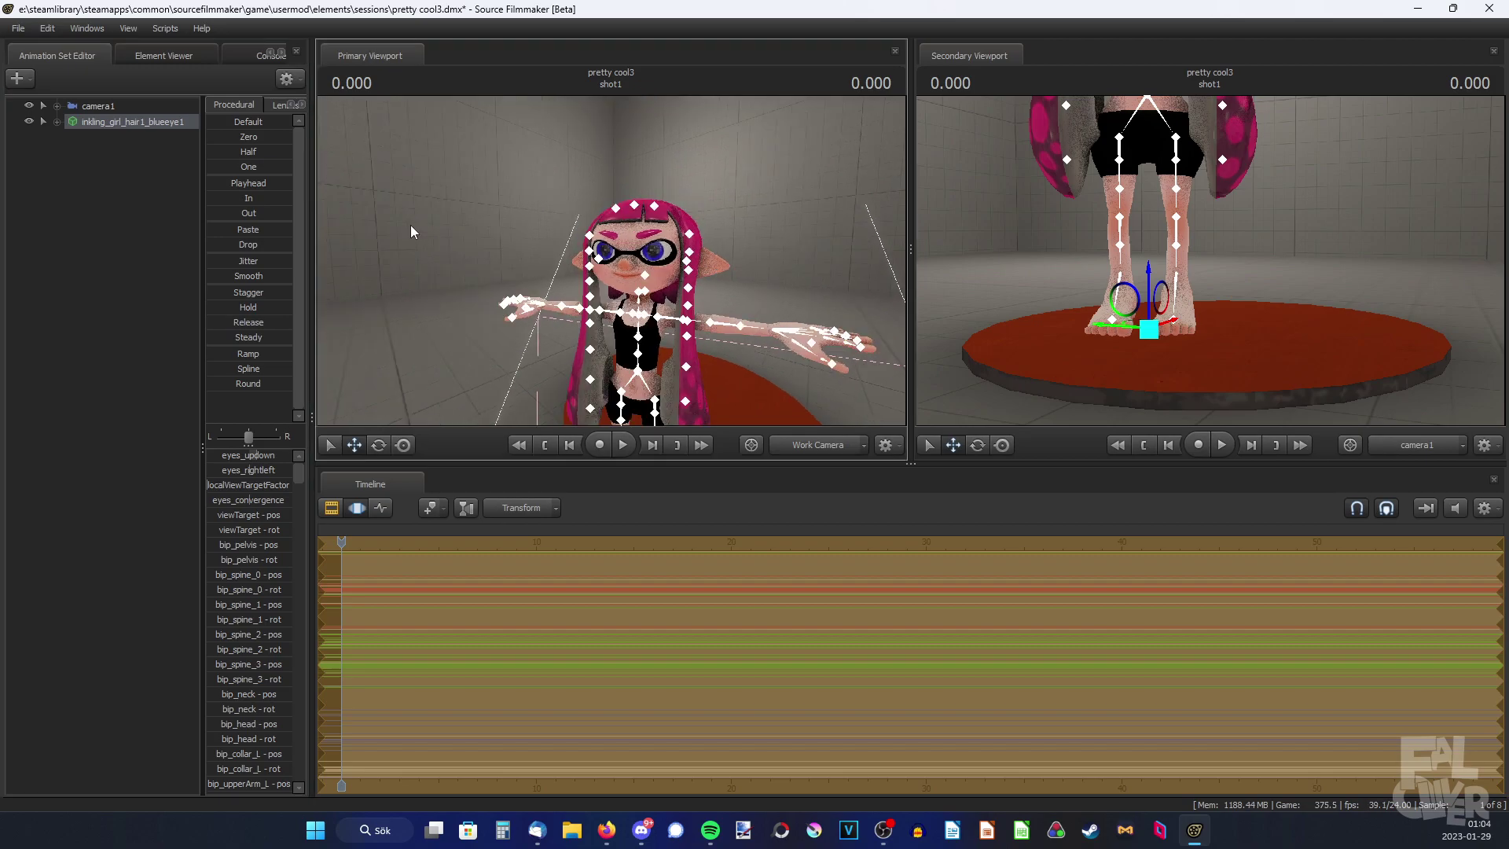
# Step: Show the inkling girl's game model in File Explorer and go up to the workshop folder
pyautogui.click(129, 167)
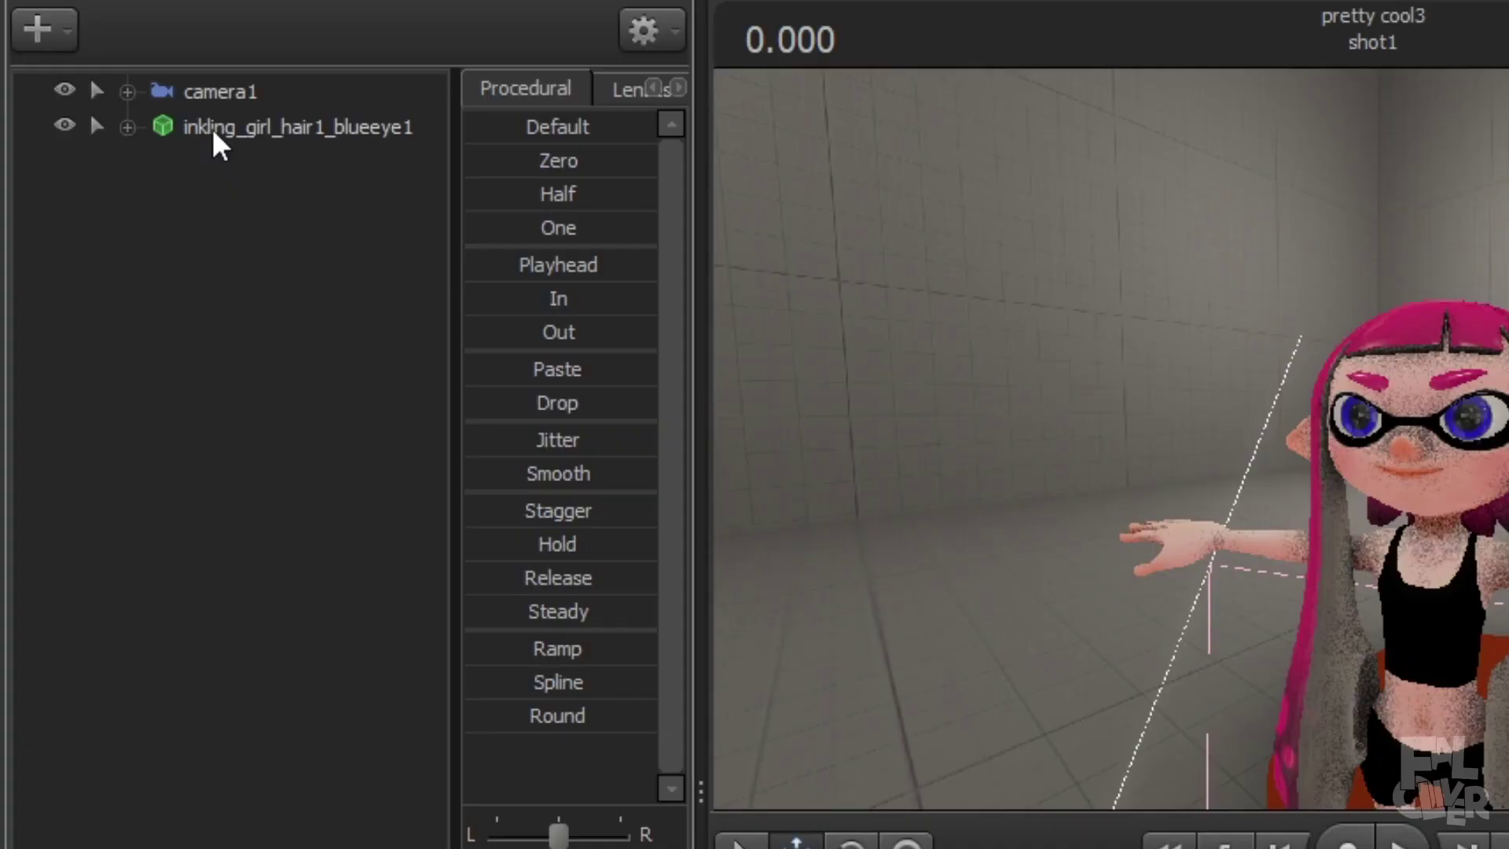
pyautogui.rightClick(95, 124)
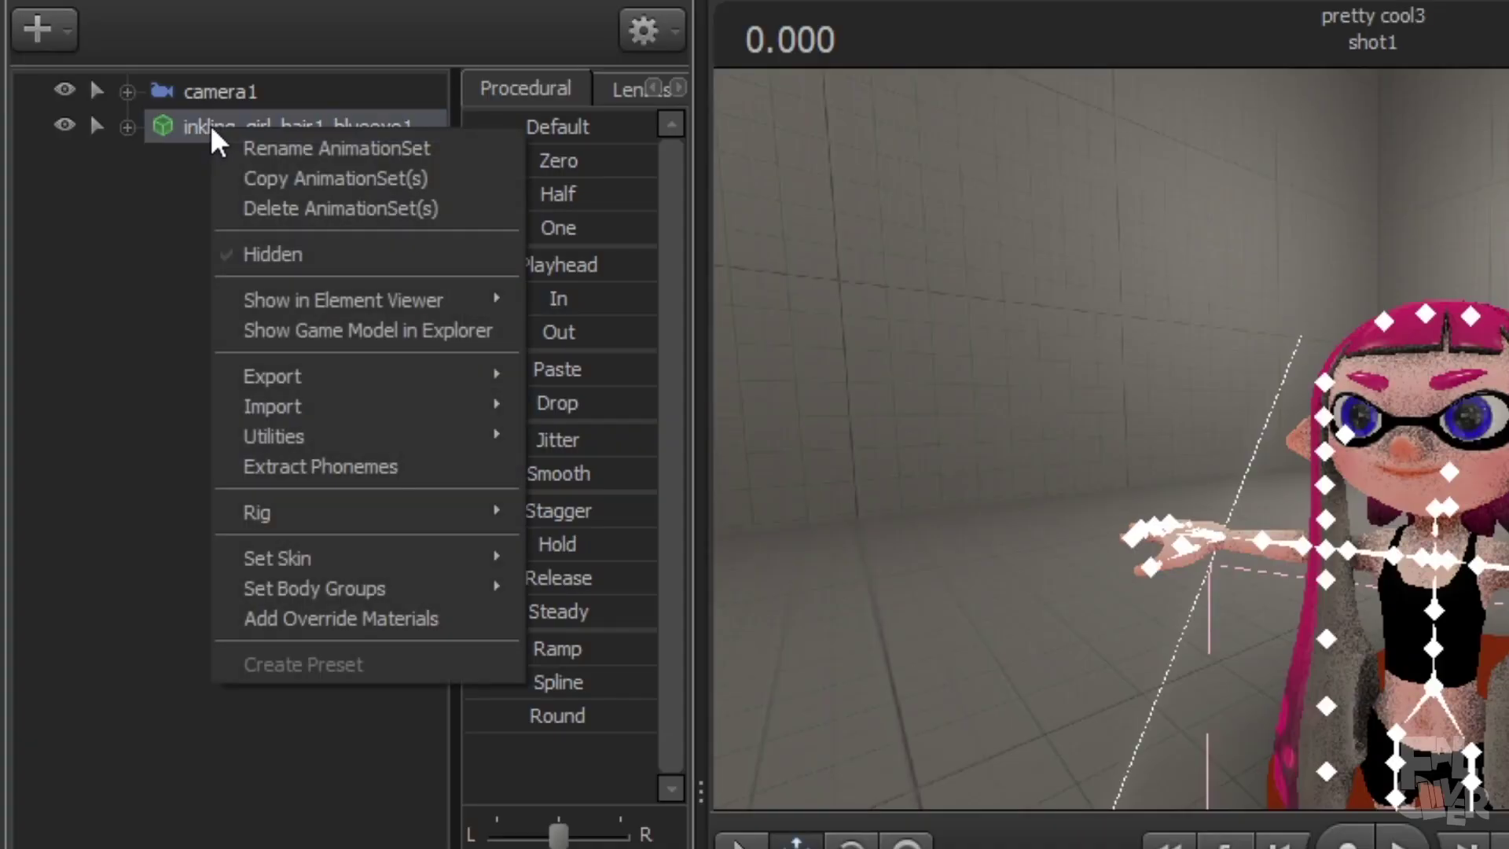
pyautogui.click(364, 331)
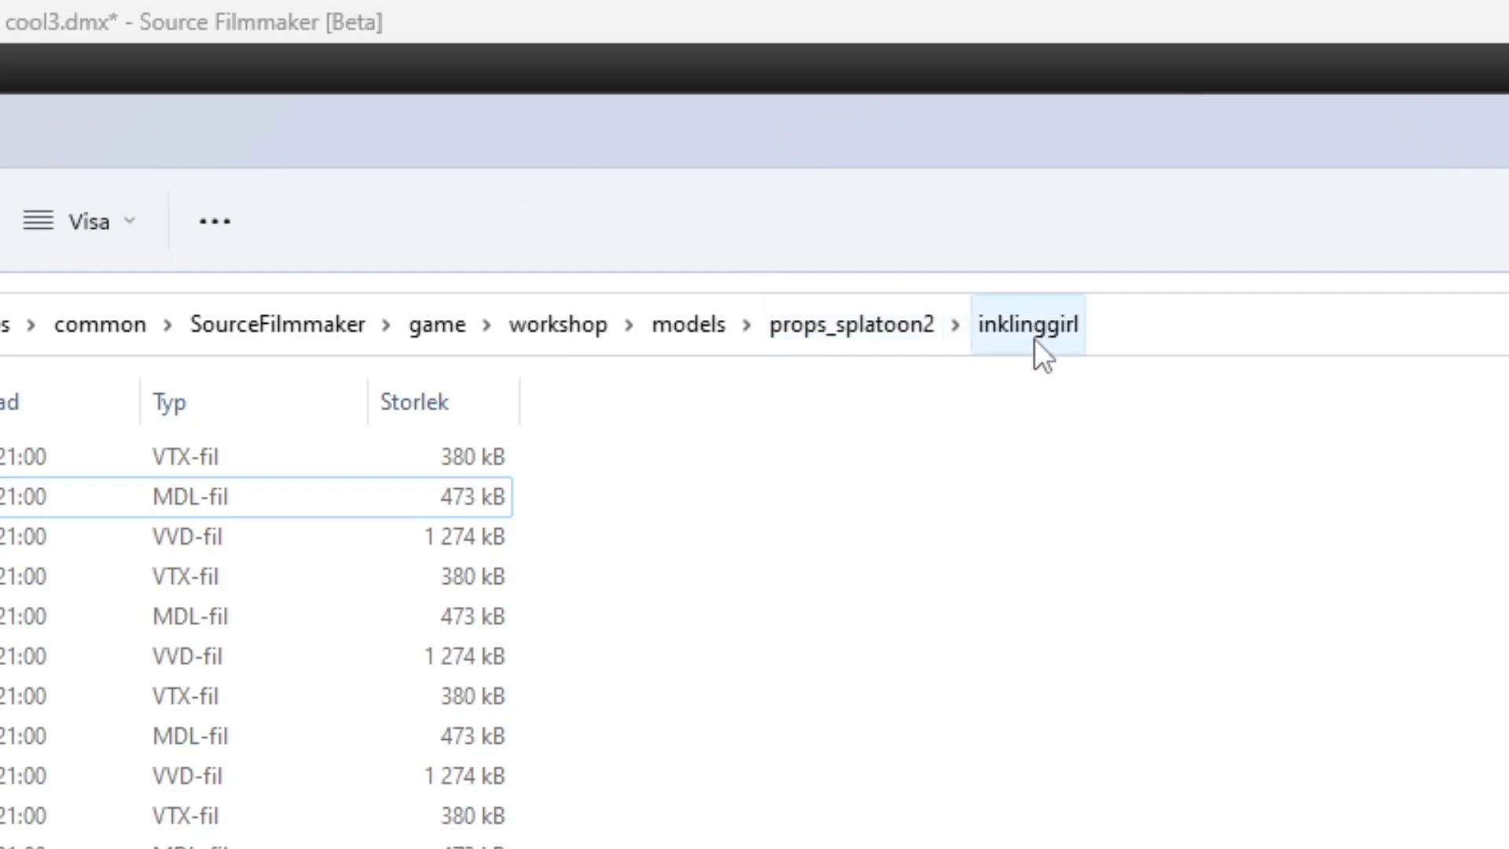
pyautogui.click(573, 327)
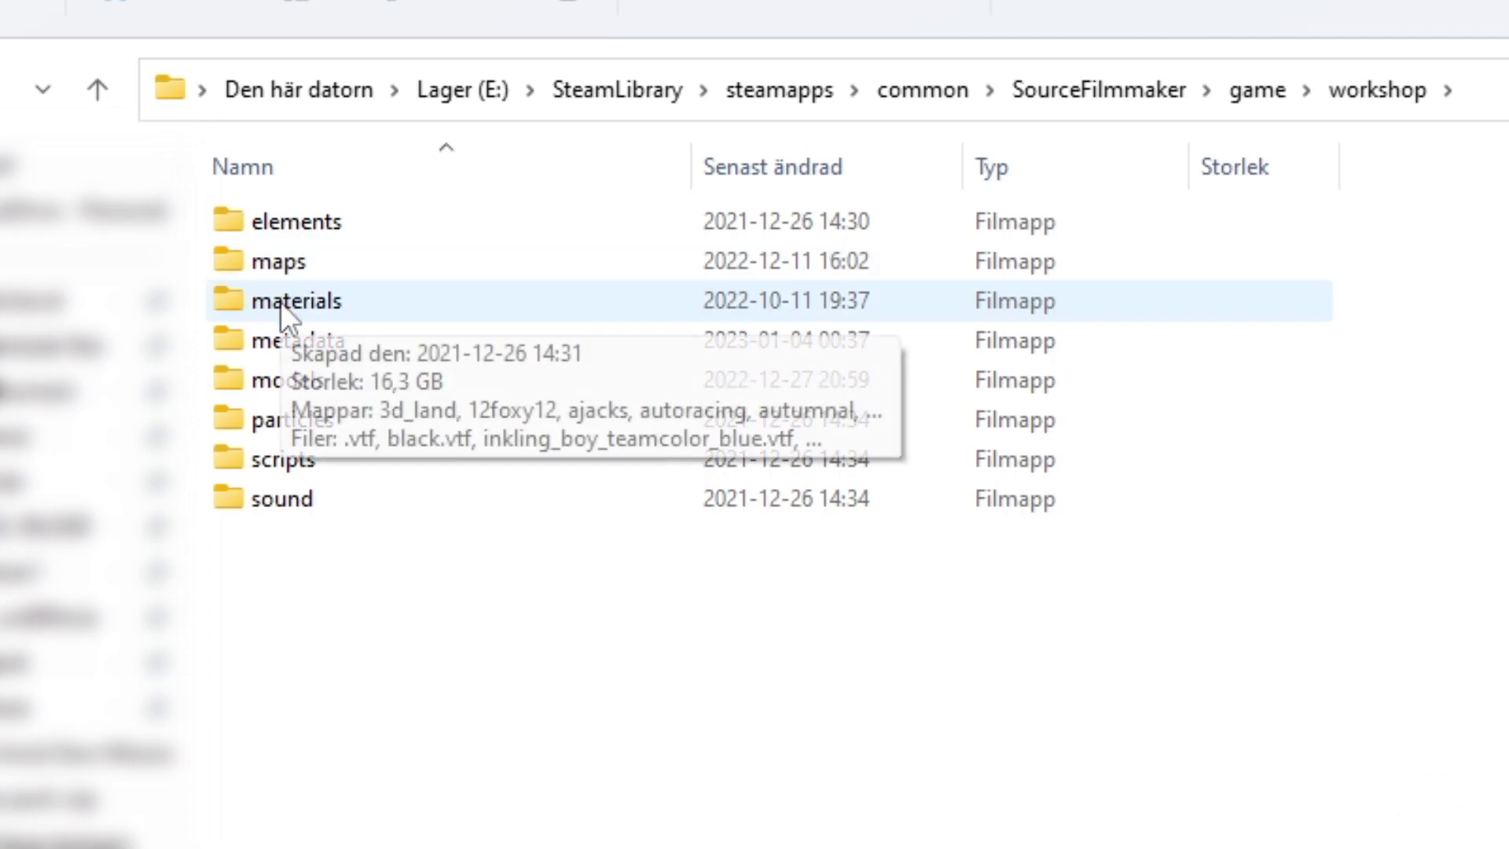
# Step: Browse from the workshop folder through materials, models and props_splatoon2 to the inklingboy folder
pyautogui.doubleClick(280, 300)
pyautogui.scroll(-12, 283, 302)
pyautogui.scroll(-18, 288, 300)
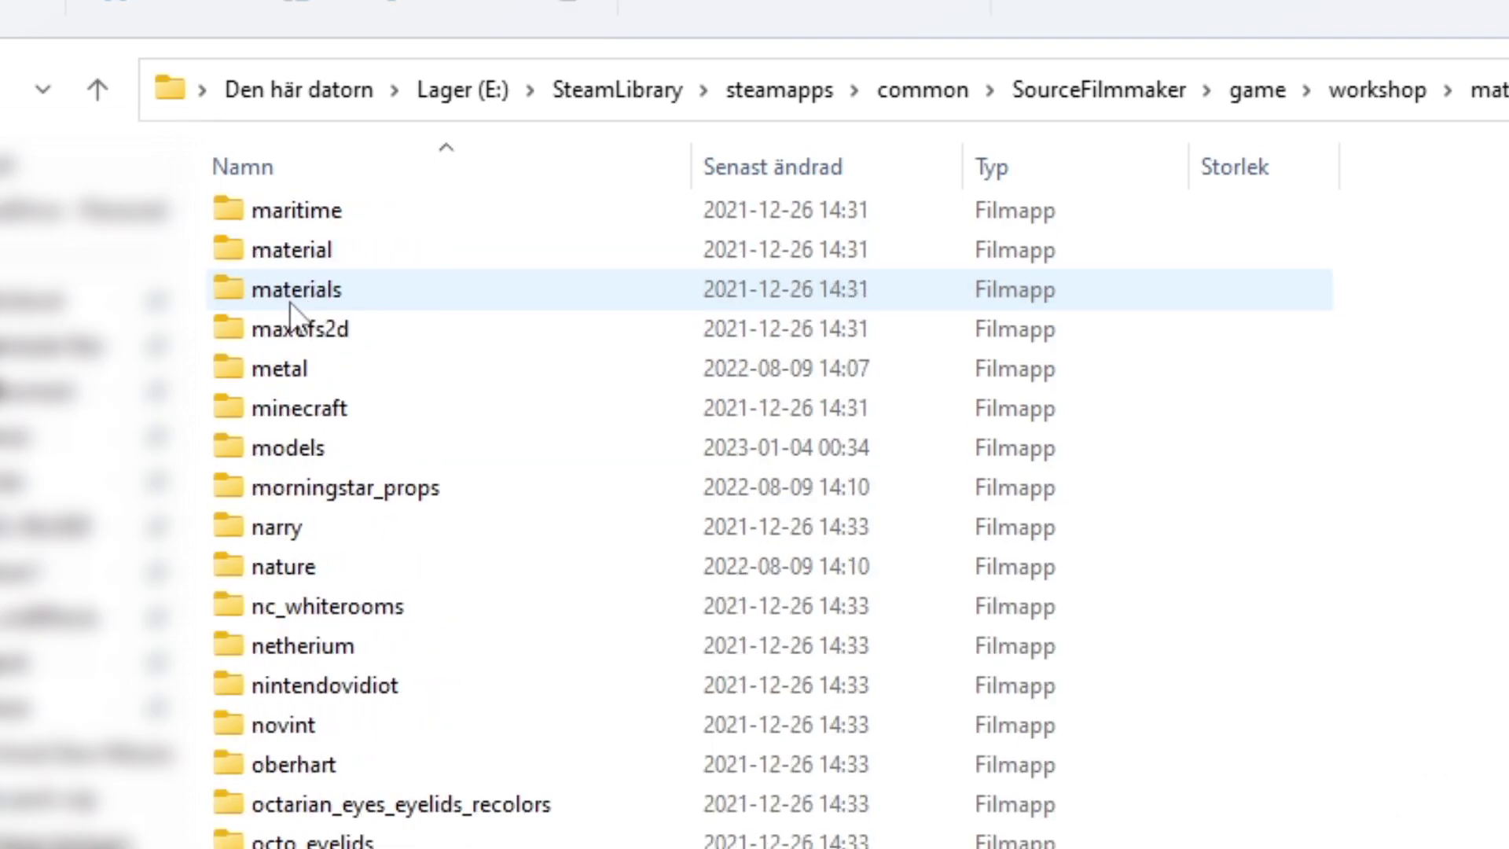
pyautogui.scroll(12, 309, 303)
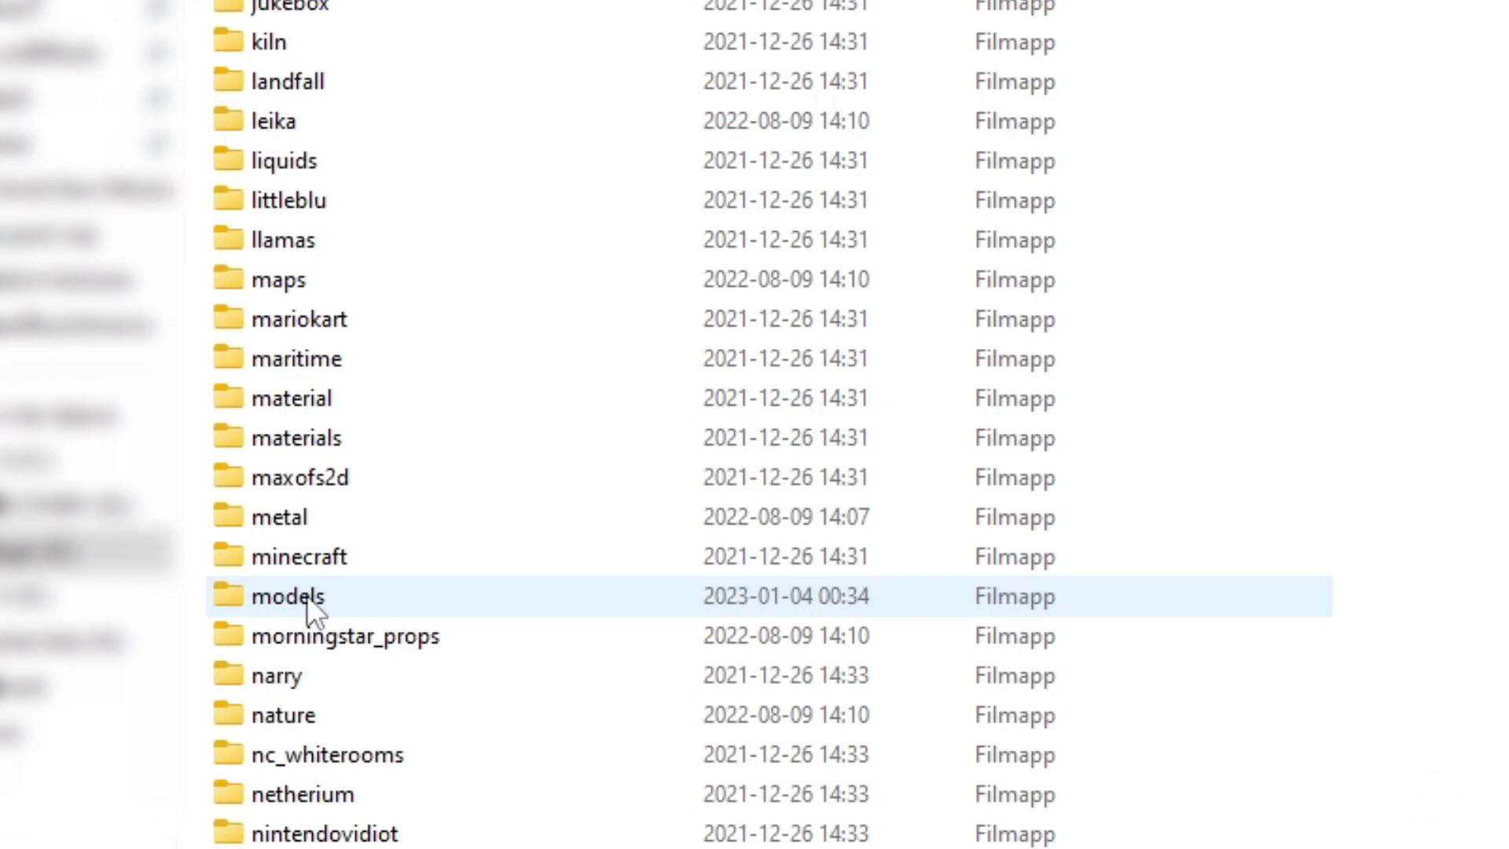
pyautogui.scroll(-15, 307, 596)
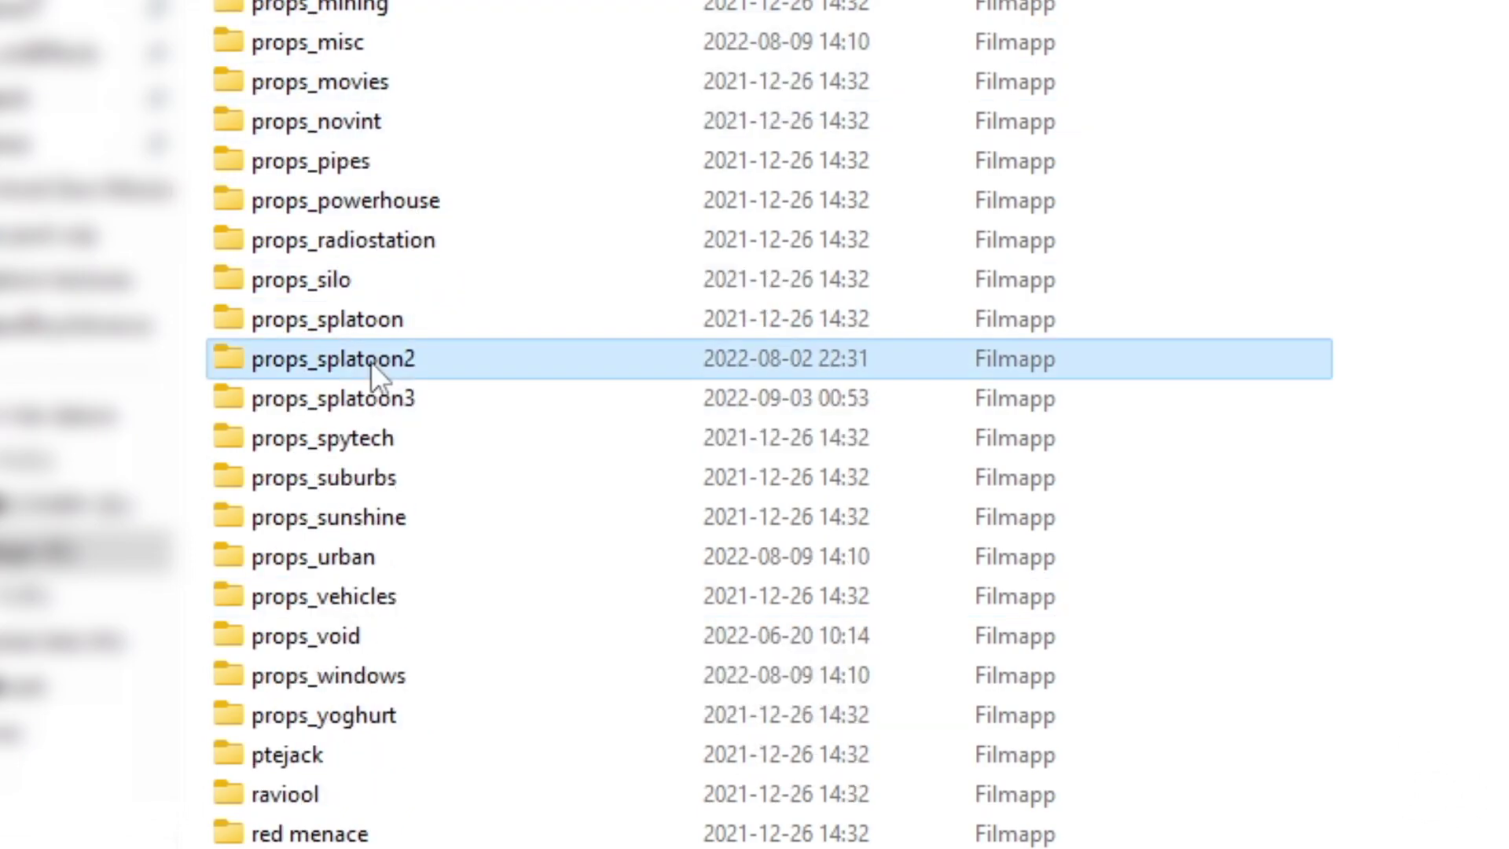
pyautogui.doubleClick(371, 361)
pyautogui.doubleClick(278, 233)
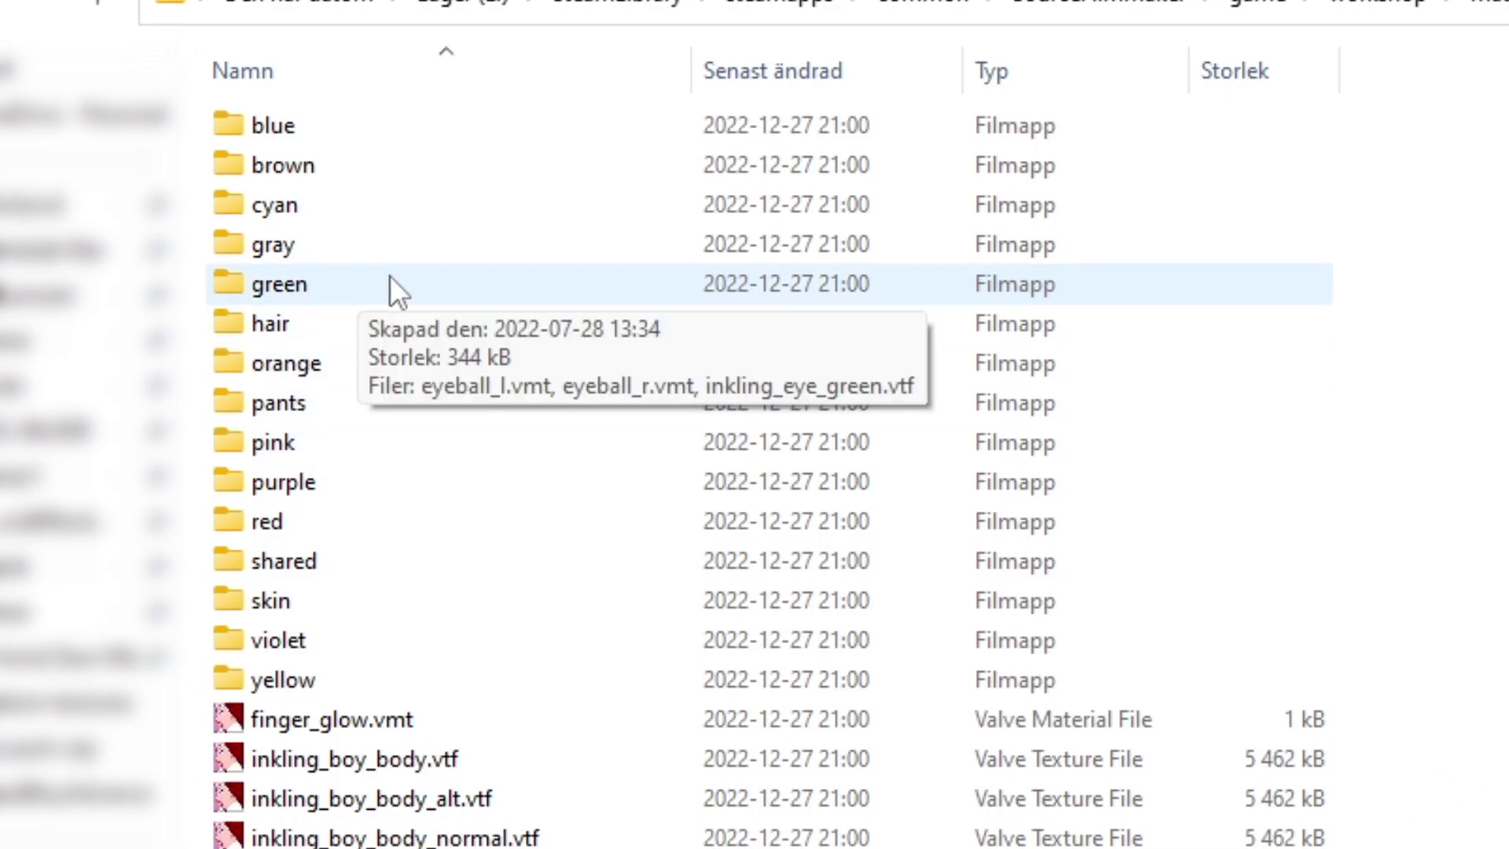
# Step: Open the texture inkling_eye_orange.vtf from the orange folder in VTFEdit
pyautogui.doubleClick(385, 365)
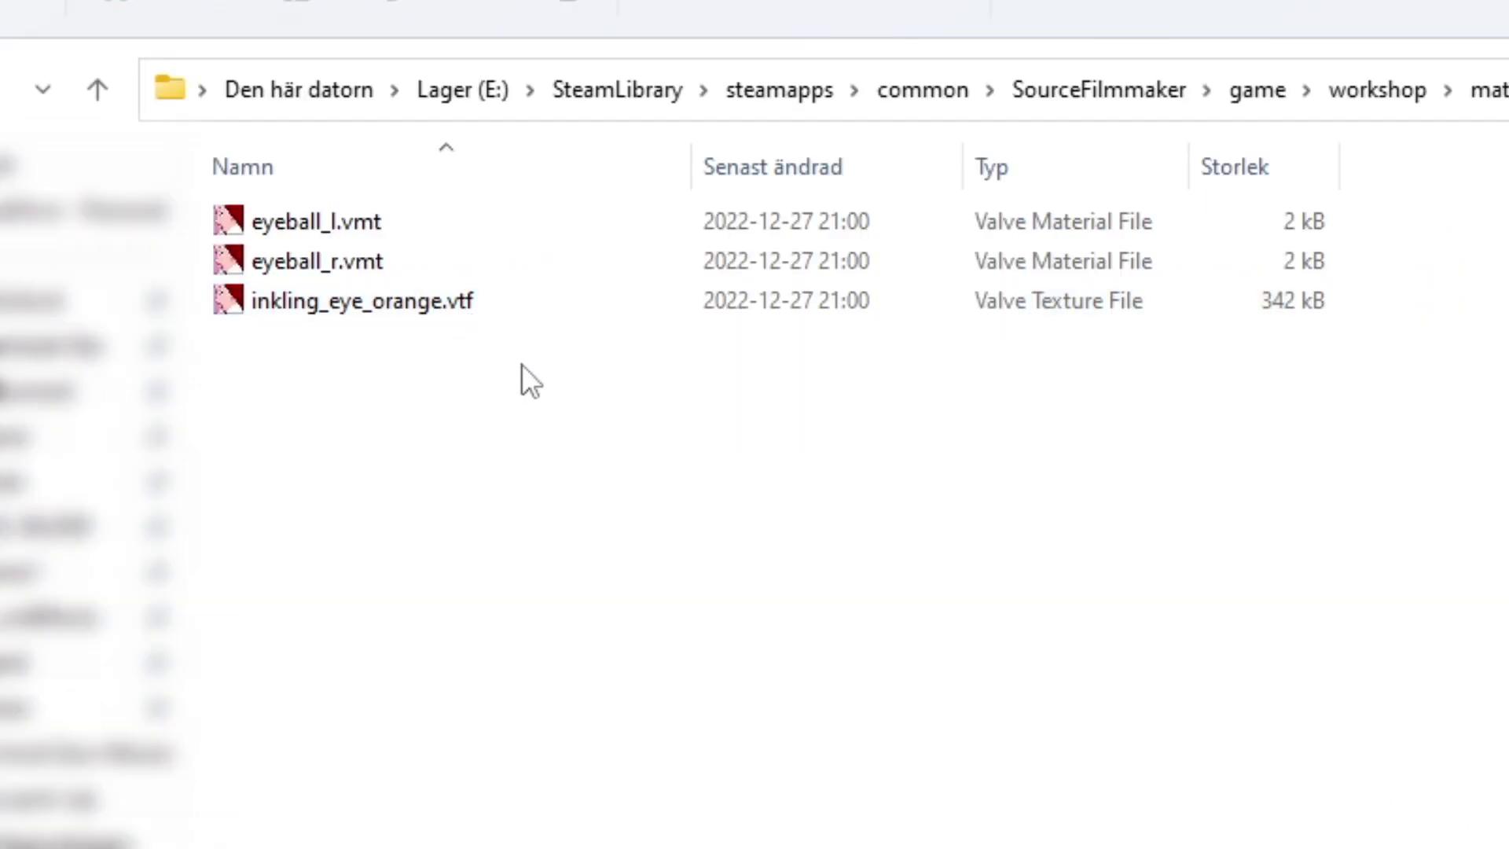
pyautogui.click(224, 306)
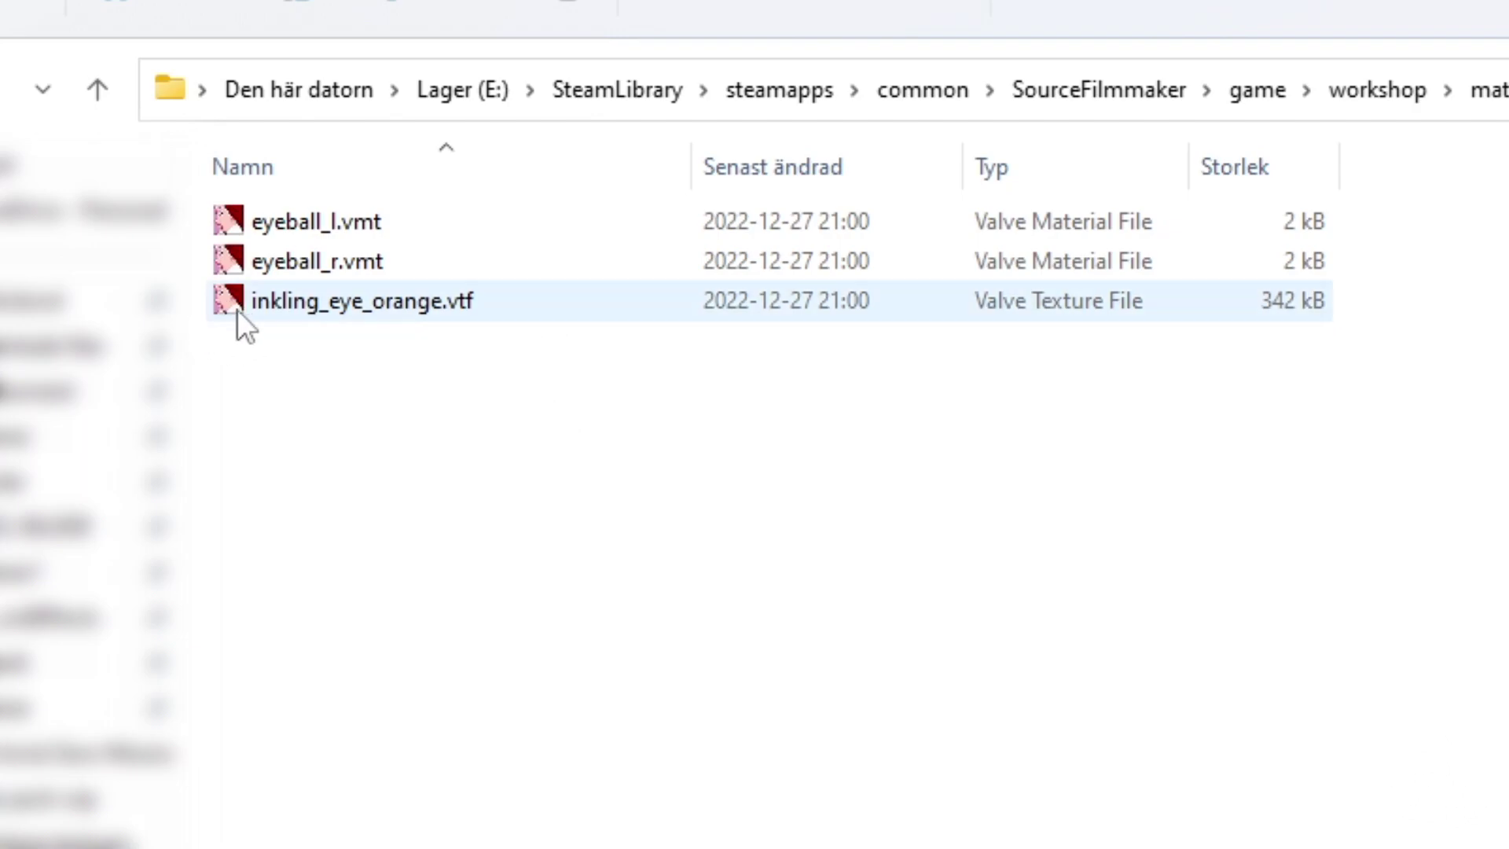
pyautogui.doubleClick(315, 301)
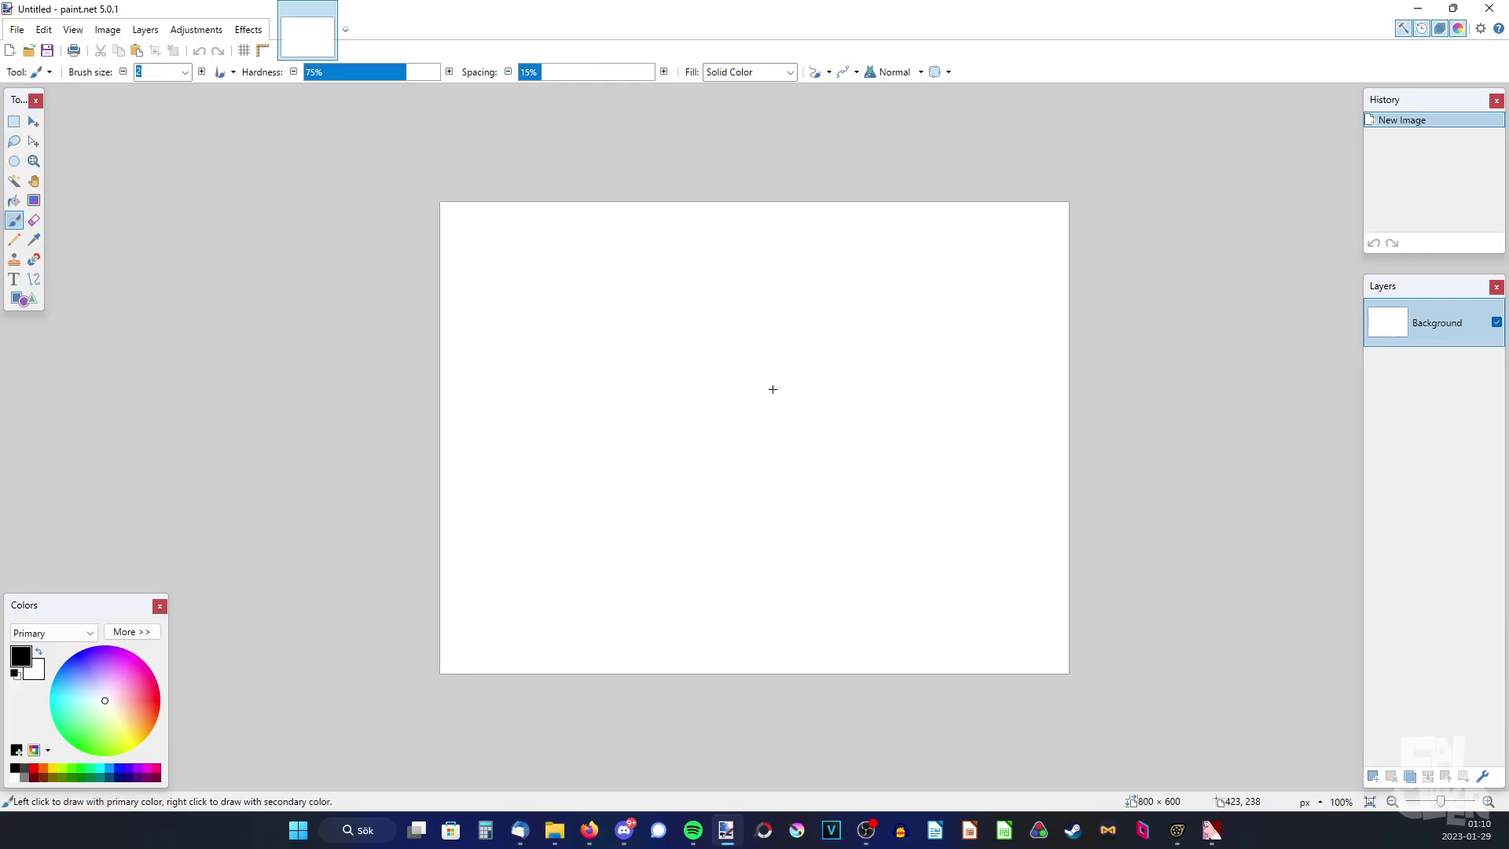
# Step: In paint.net, paste the orange eye texture cropped to its own size and paste the custom multicoloured eye over it
pyautogui.hotkey('ctrl', 'v')
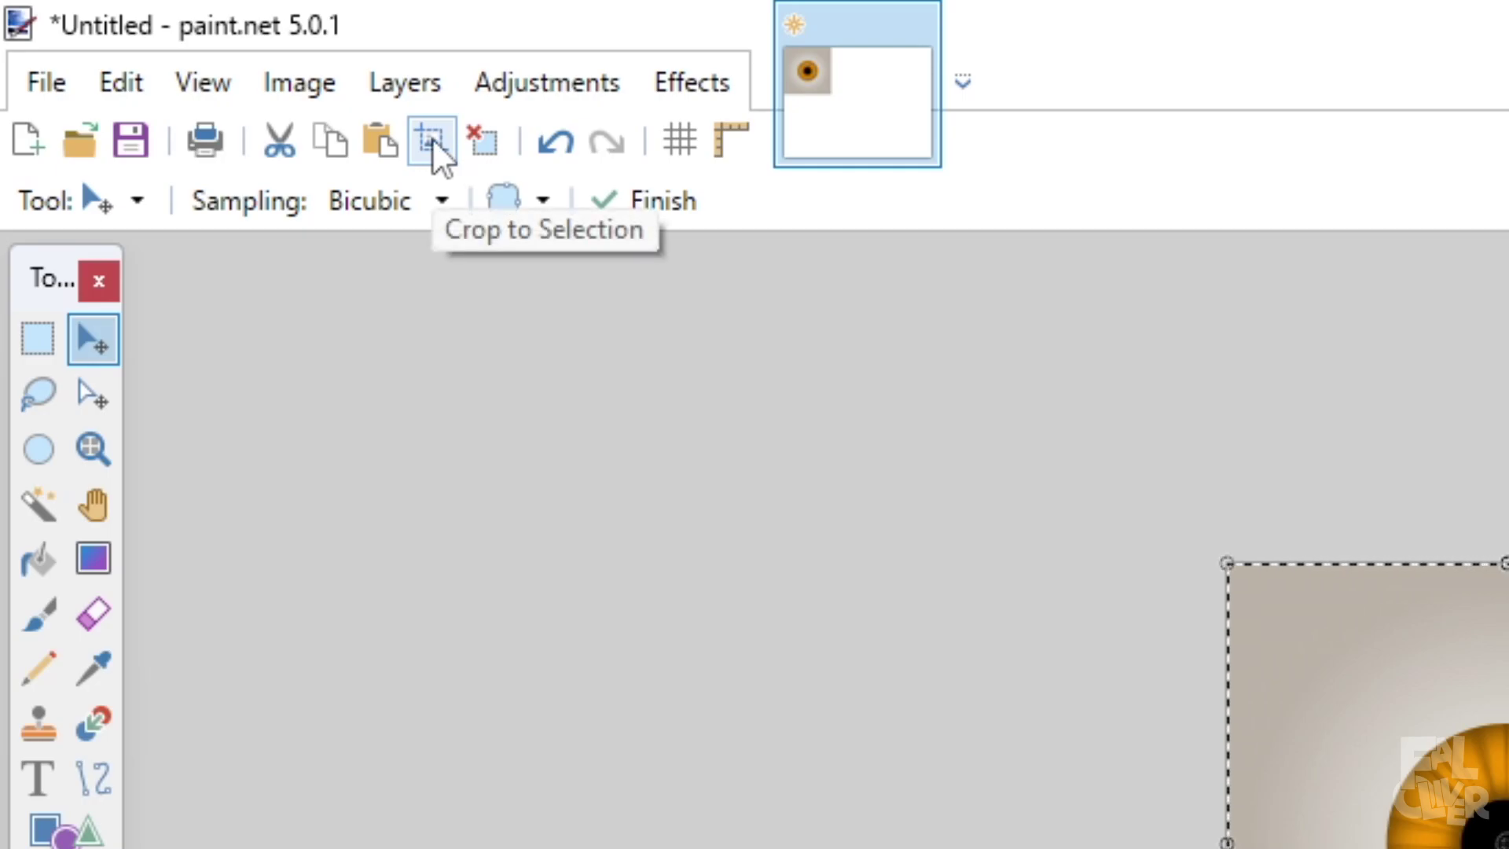
pyautogui.click(432, 138)
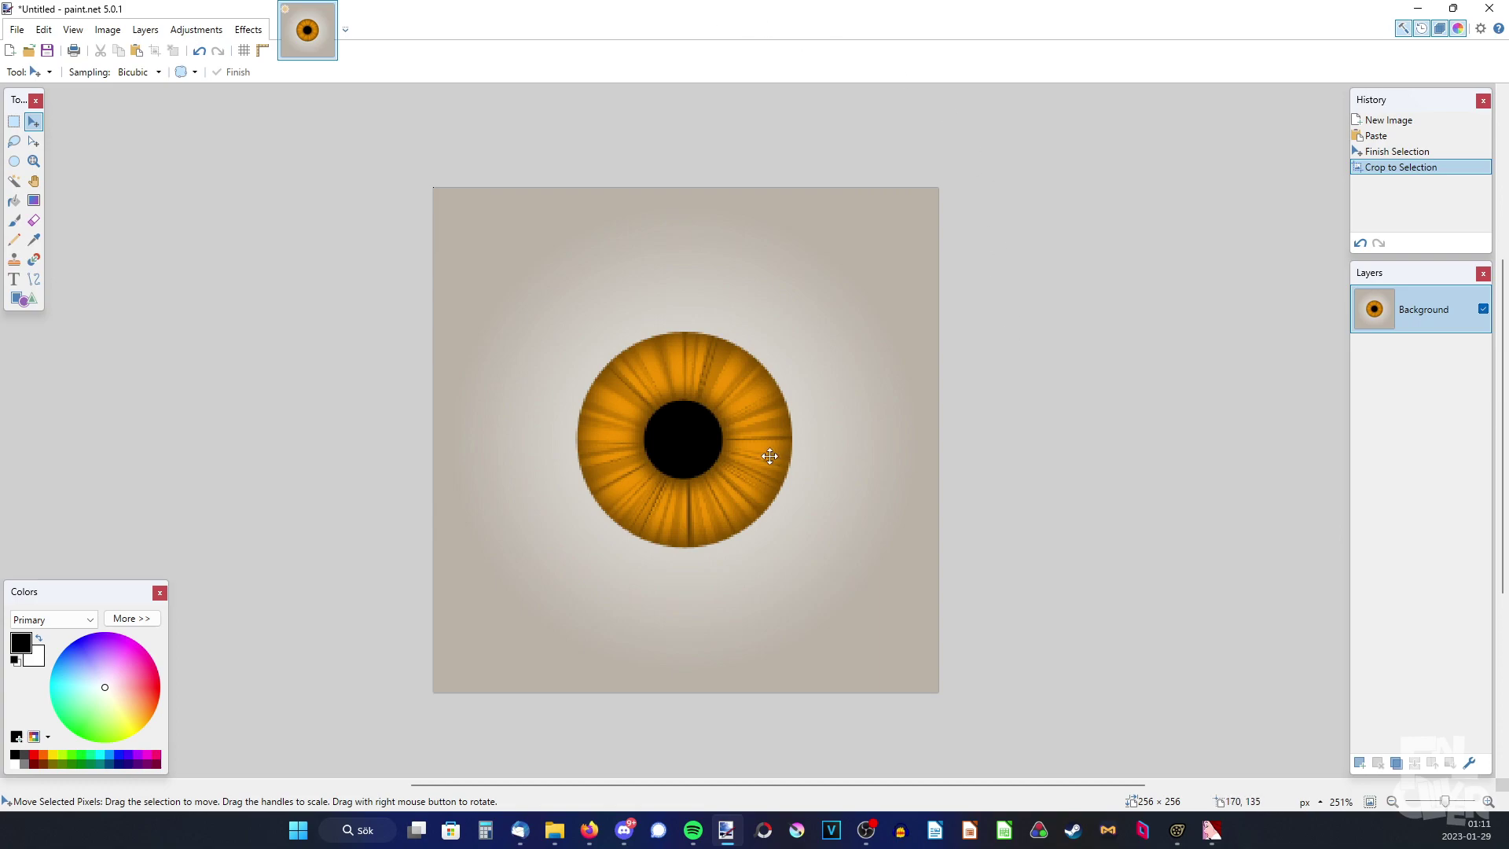
pyautogui.hotkey('ctrl', 'v')
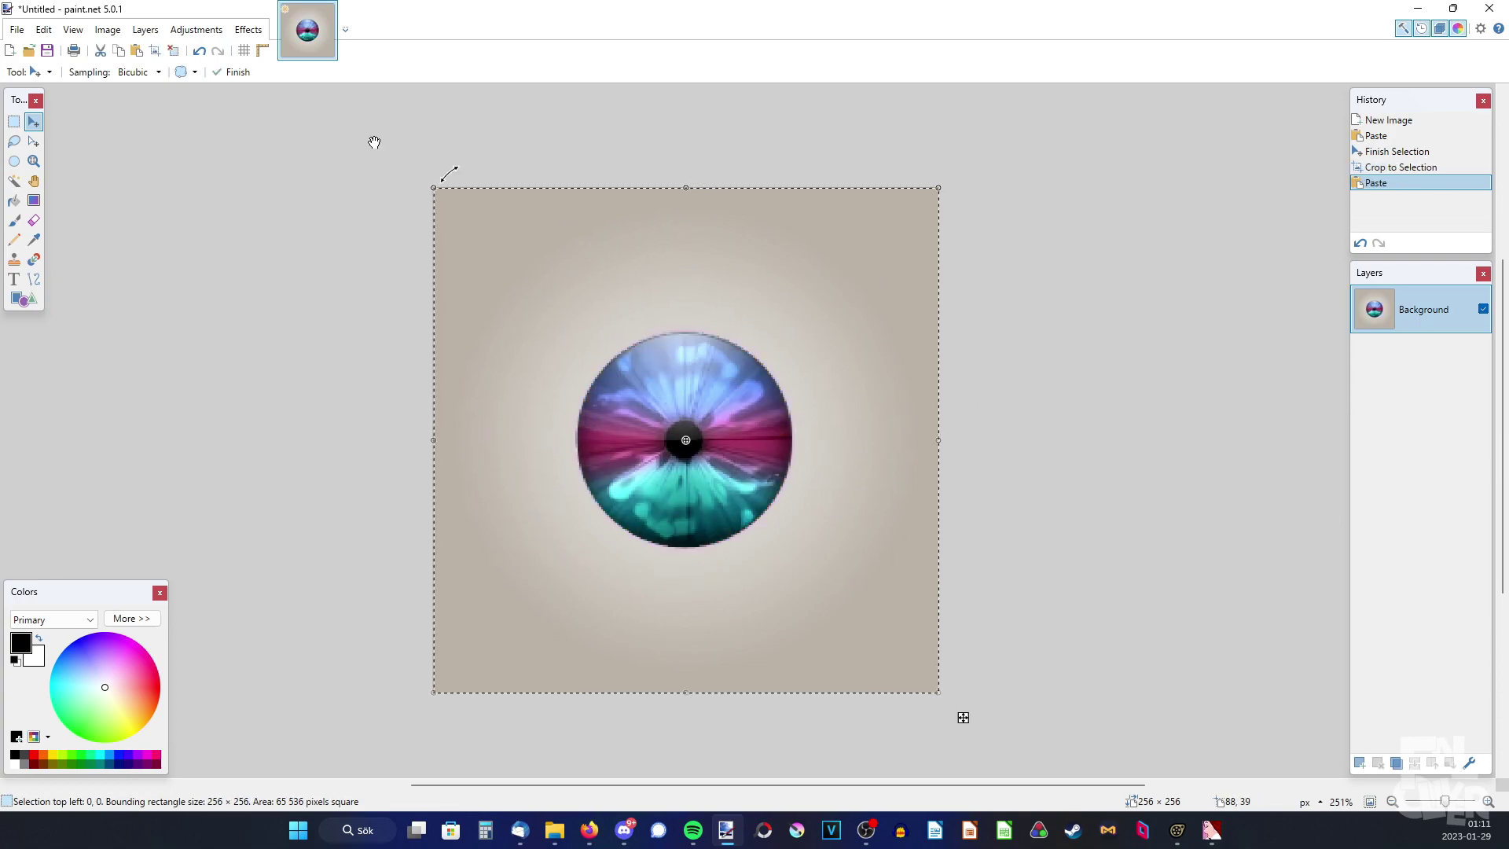
pyautogui.hotkey('ctrl', 'd')
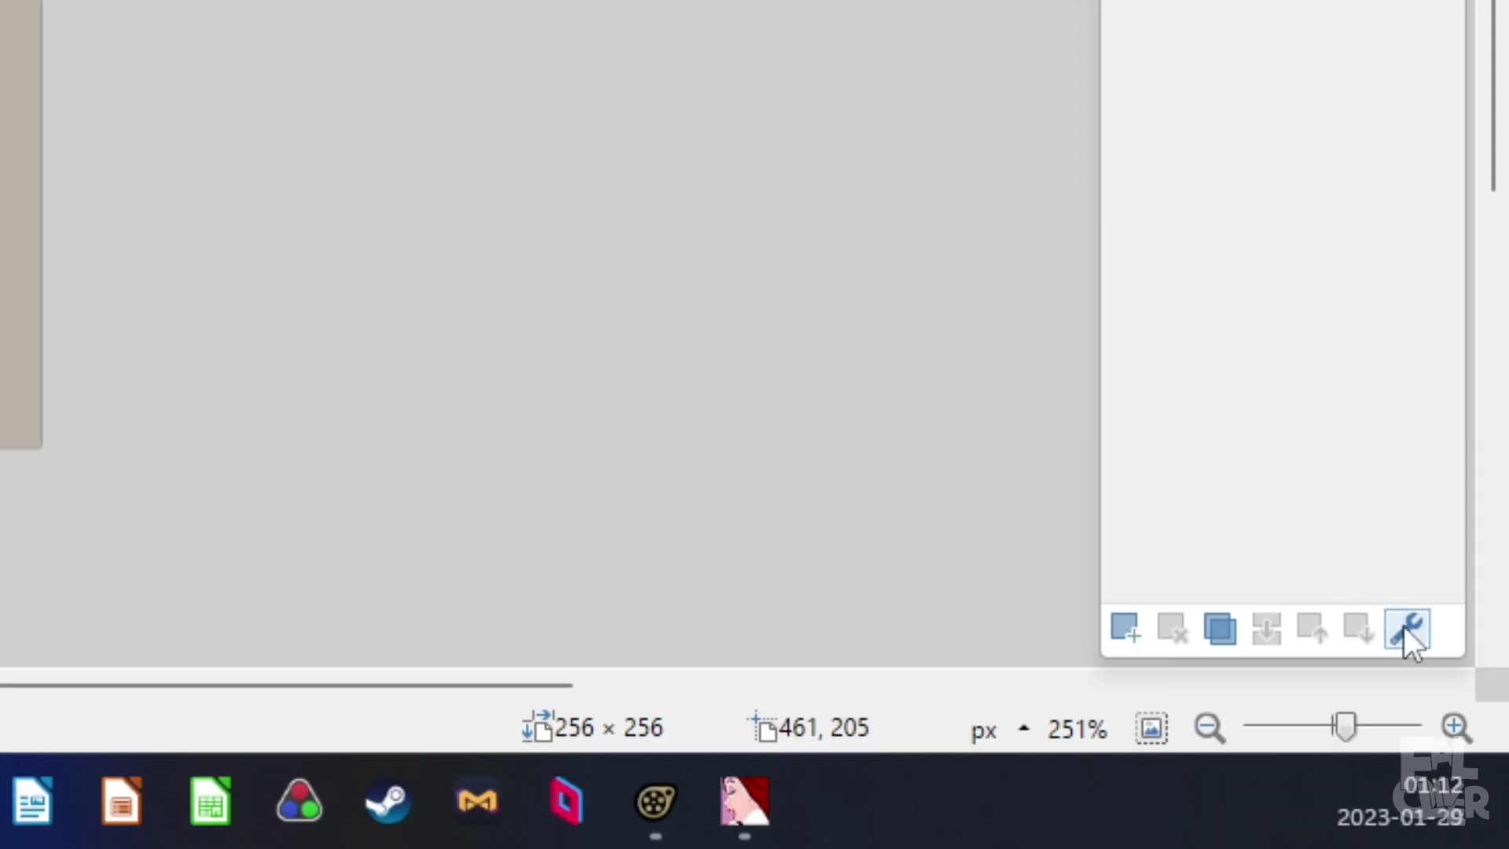
# Step: Set the Background layer's opacity to 5
pyautogui.click(1404, 625)
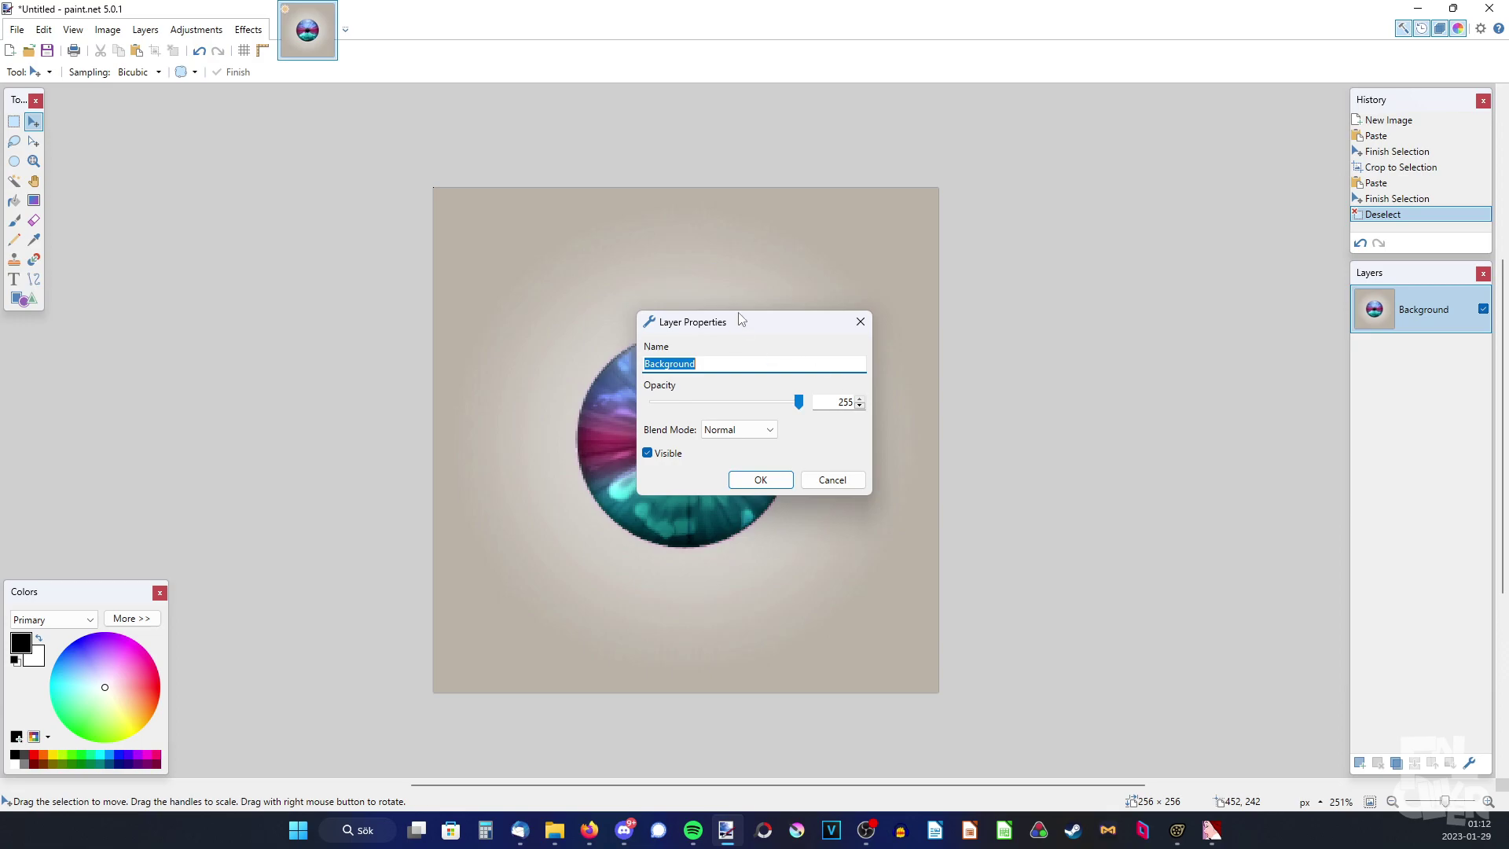
pyautogui.moveTo(738, 318); pyautogui.dragTo(981, 255)
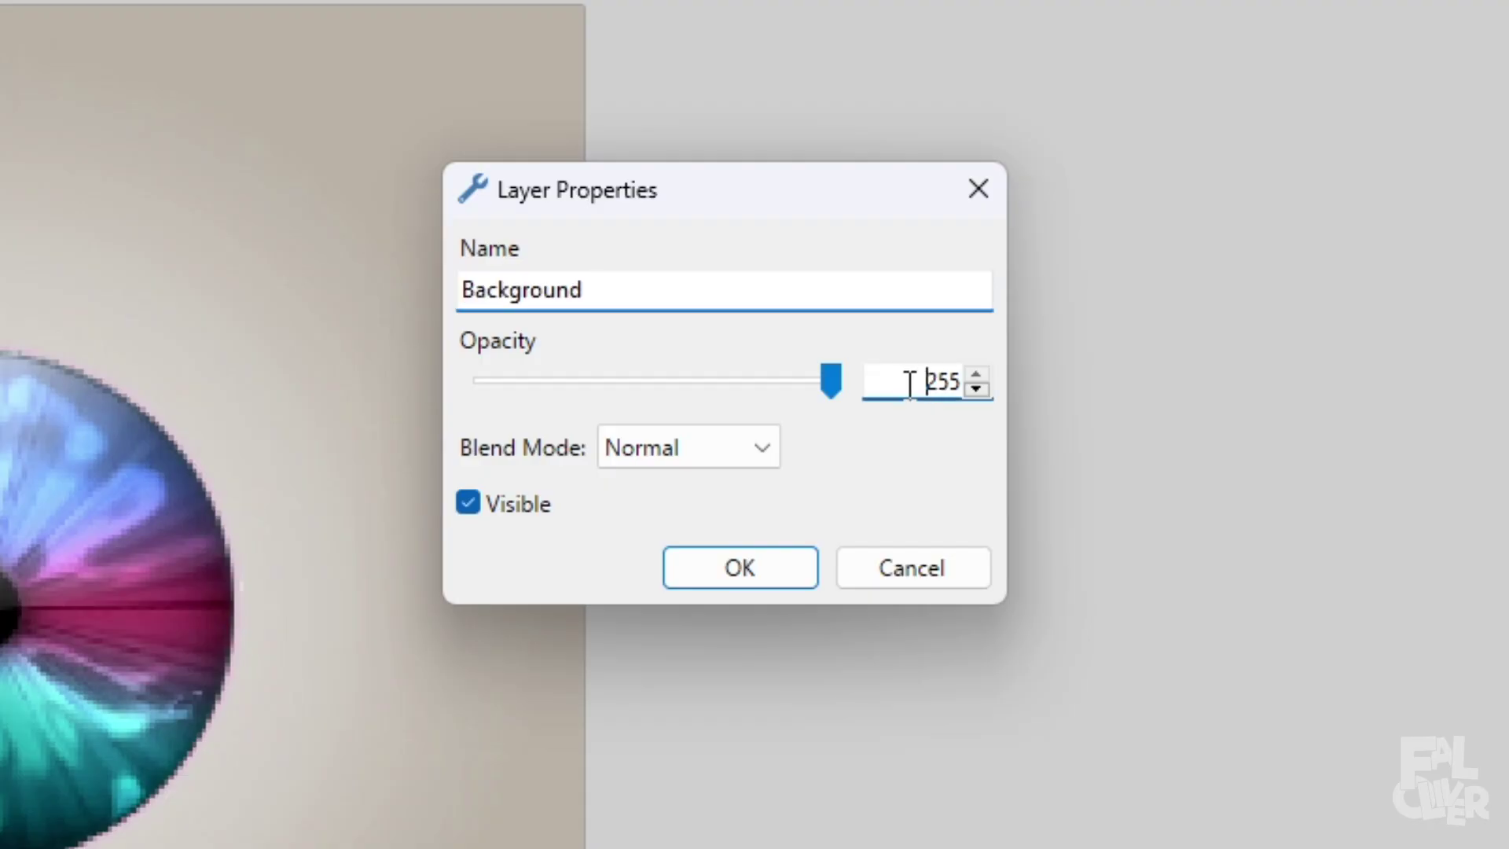
pyautogui.moveTo(1074, 340); pyautogui.dragTo(1093, 340)
pyautogui.write('5')
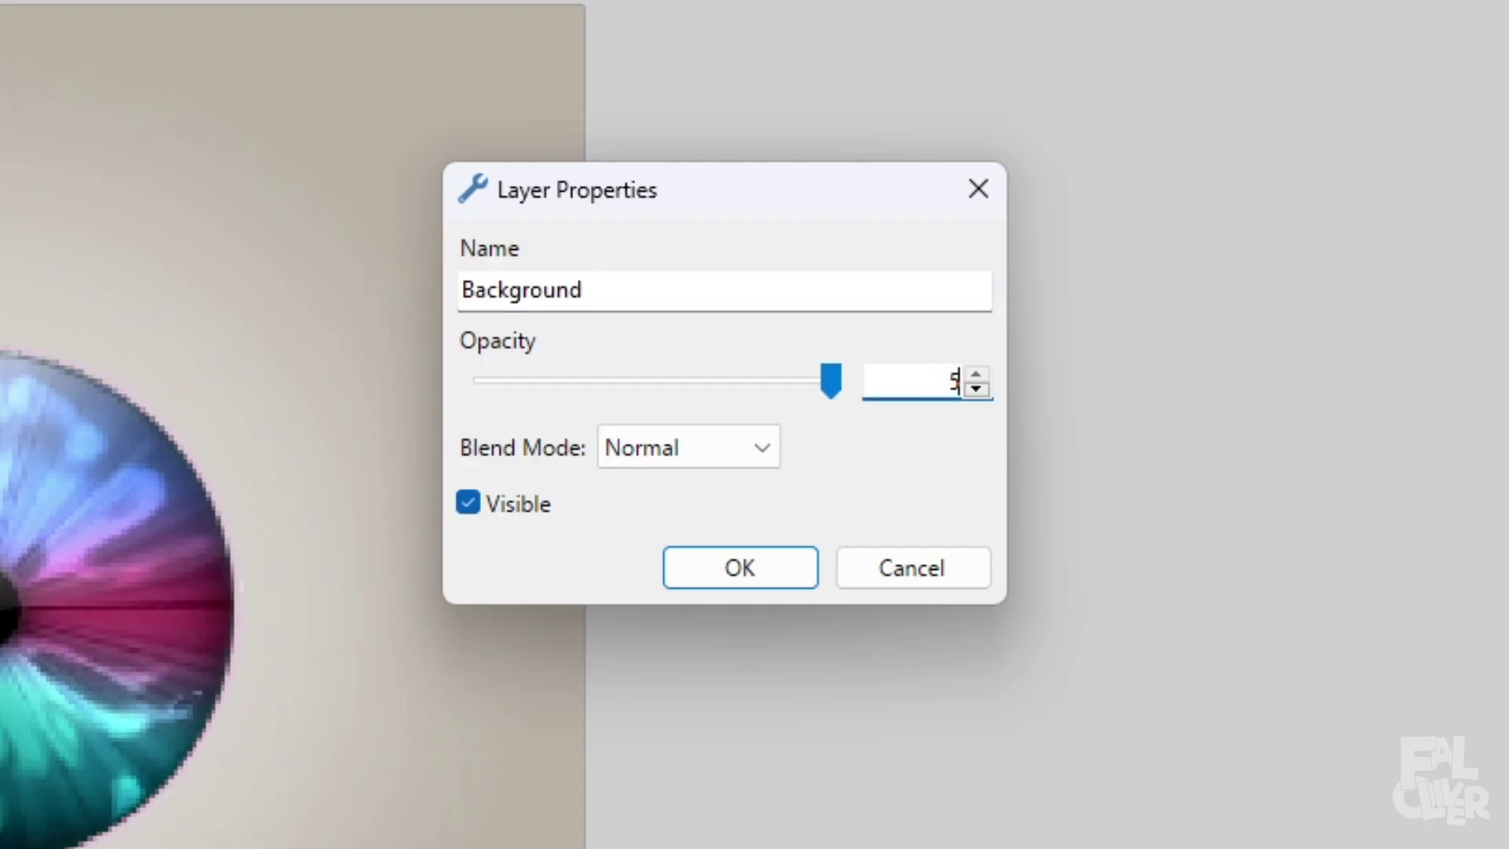
pyautogui.press('Return')
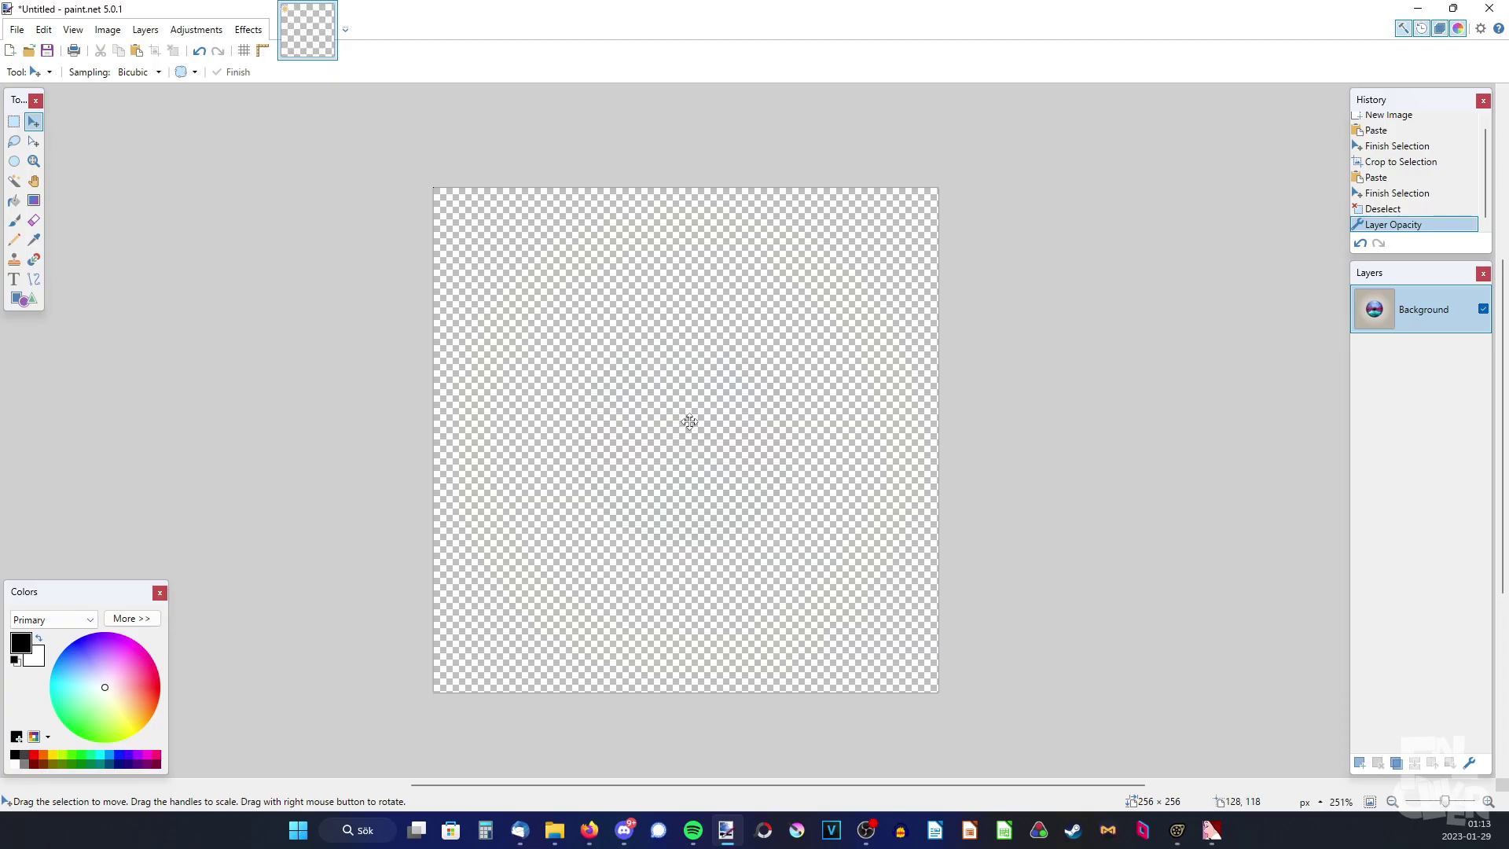
pyautogui.keyDown('ctrl'); pyautogui.scroll(6, 686, 409); pyautogui.keyUp('ctrl')
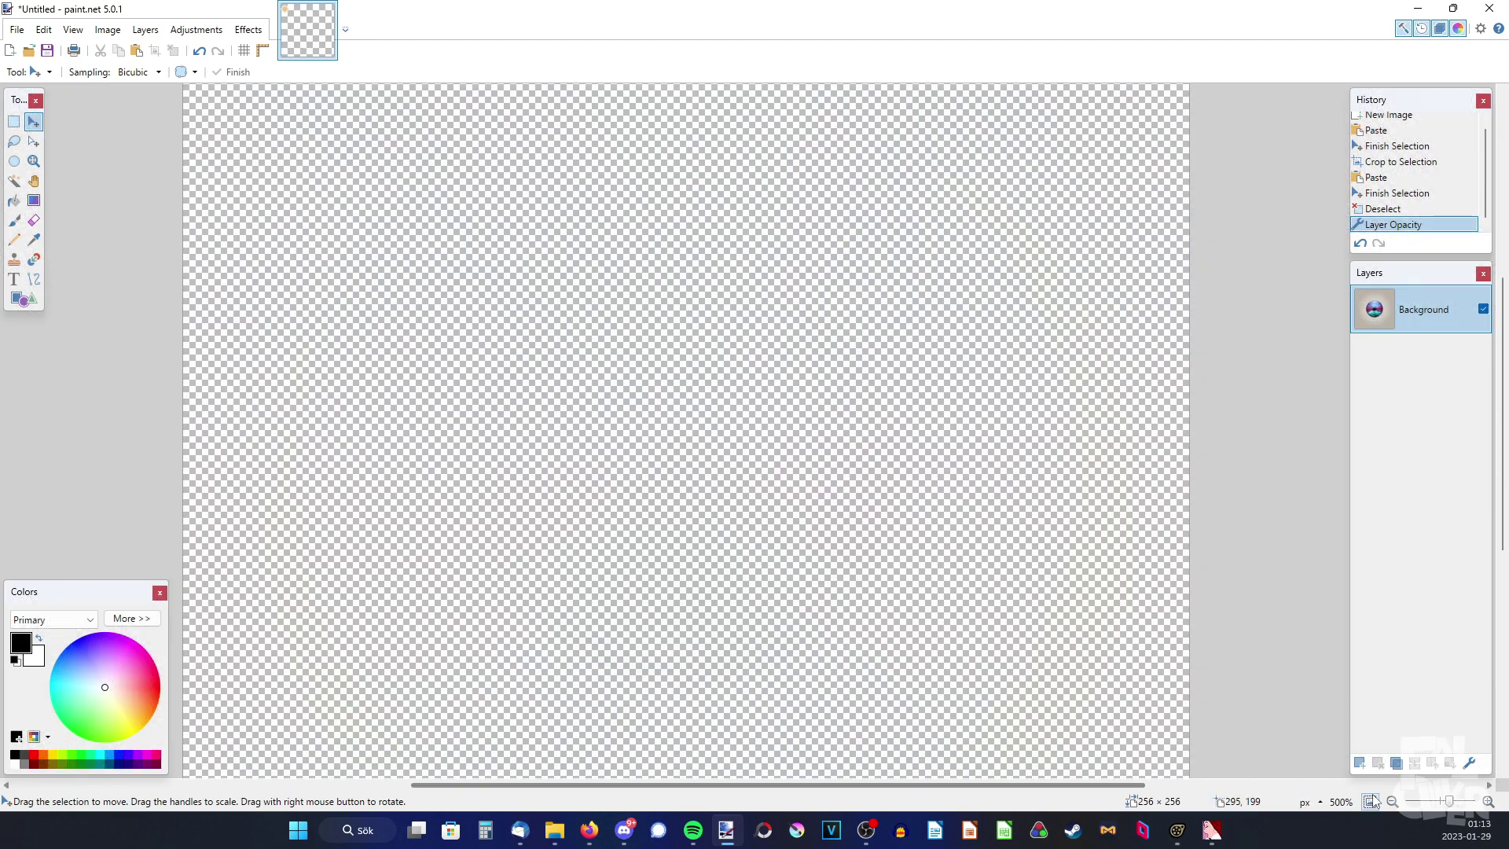
pyautogui.keyDown('ctrl'); pyautogui.scroll(-6, 201, 215); pyautogui.keyUp('ctrl')
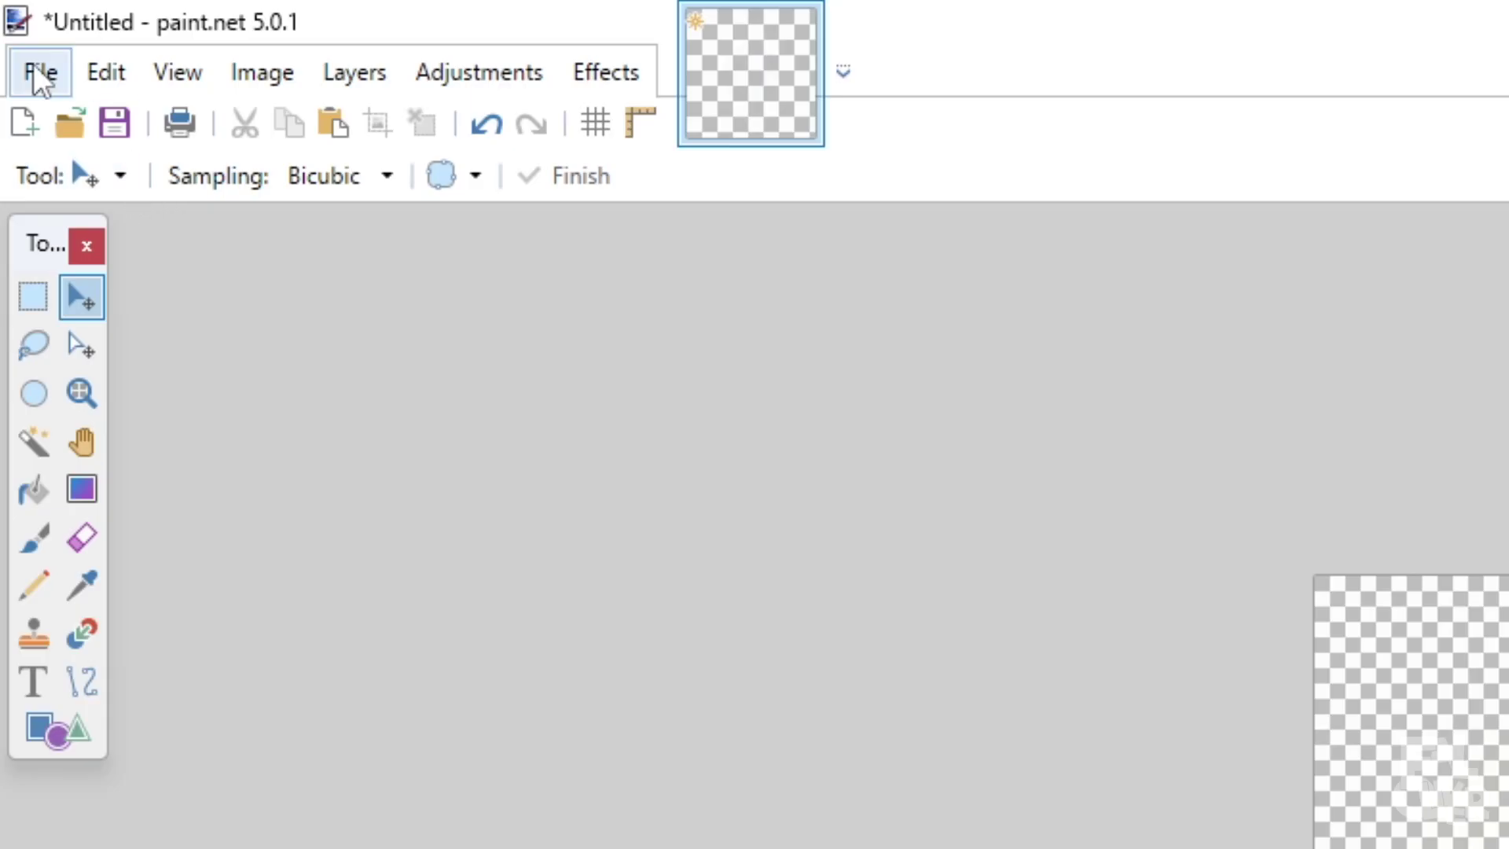
# Step: Save the eye image as a PNG named pogeyes with auto-detected bit depth
pyautogui.click(17, 29)
pyautogui.click(116, 363)
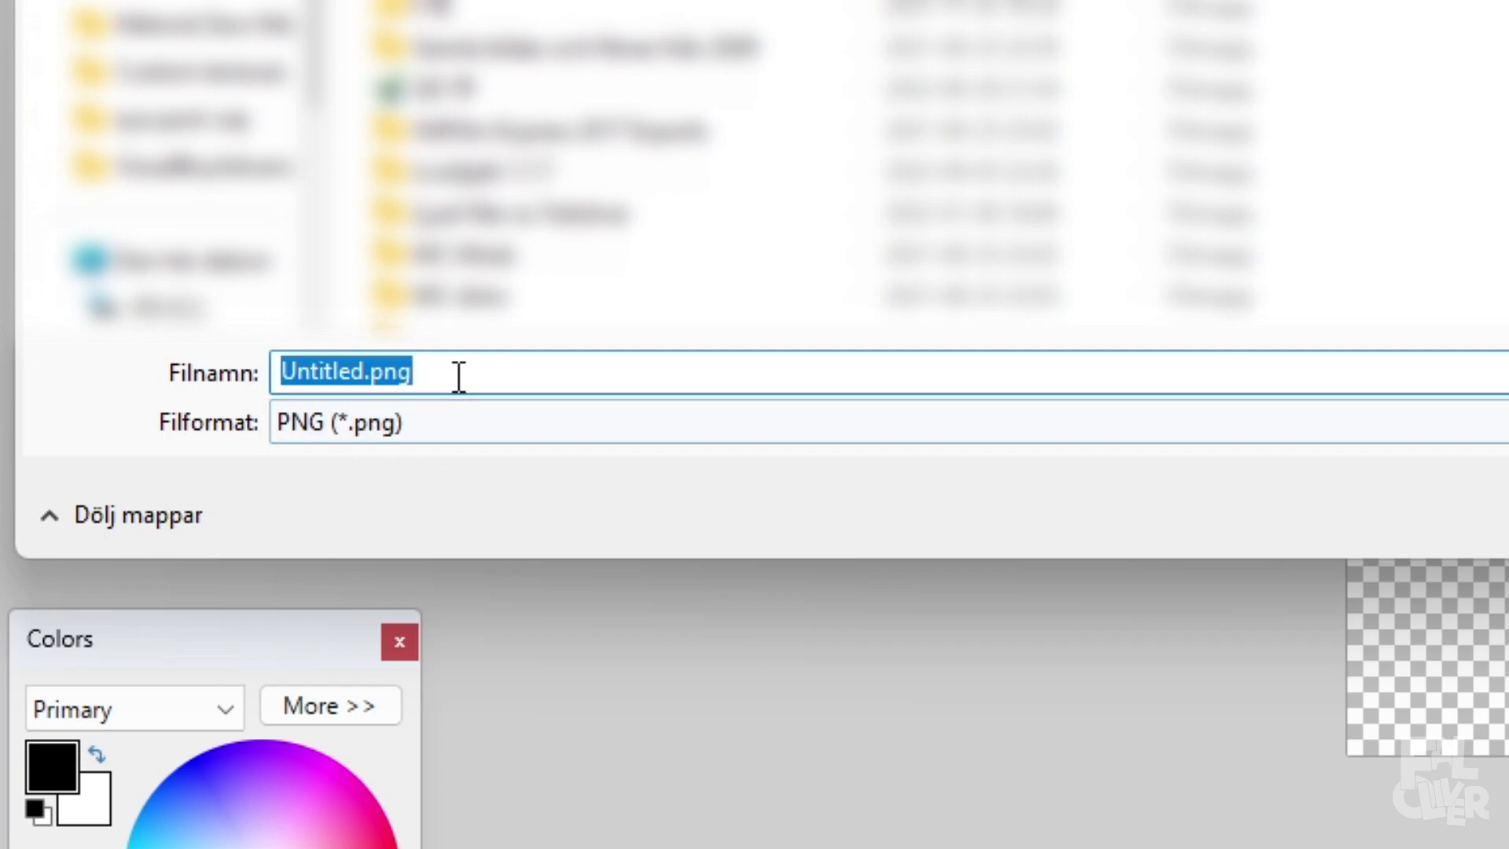
pyautogui.press('BackSpace')
pyautogui.write('pogeyes')
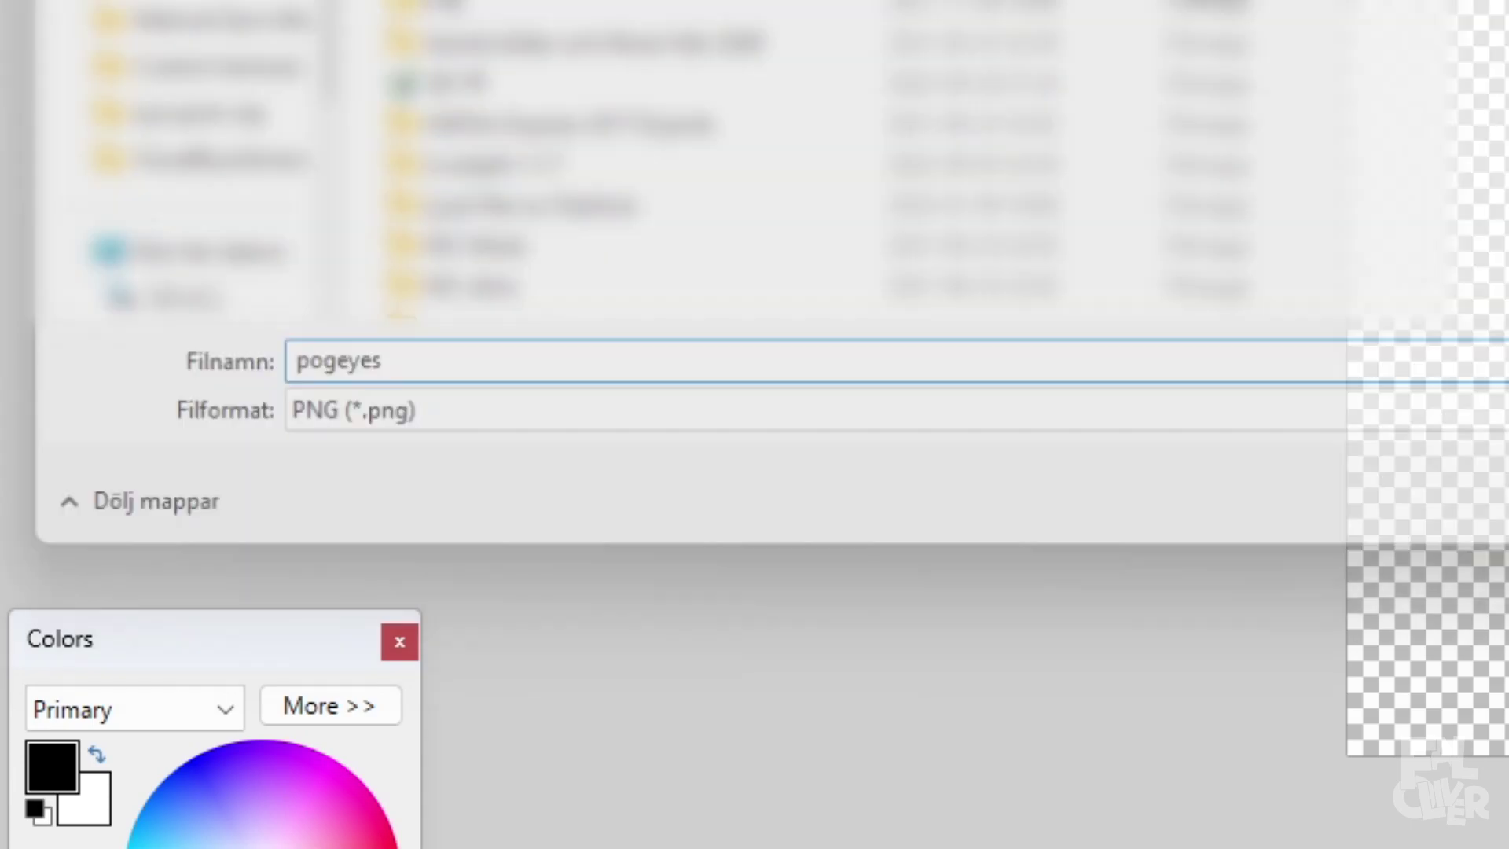
pyautogui.press('Return')
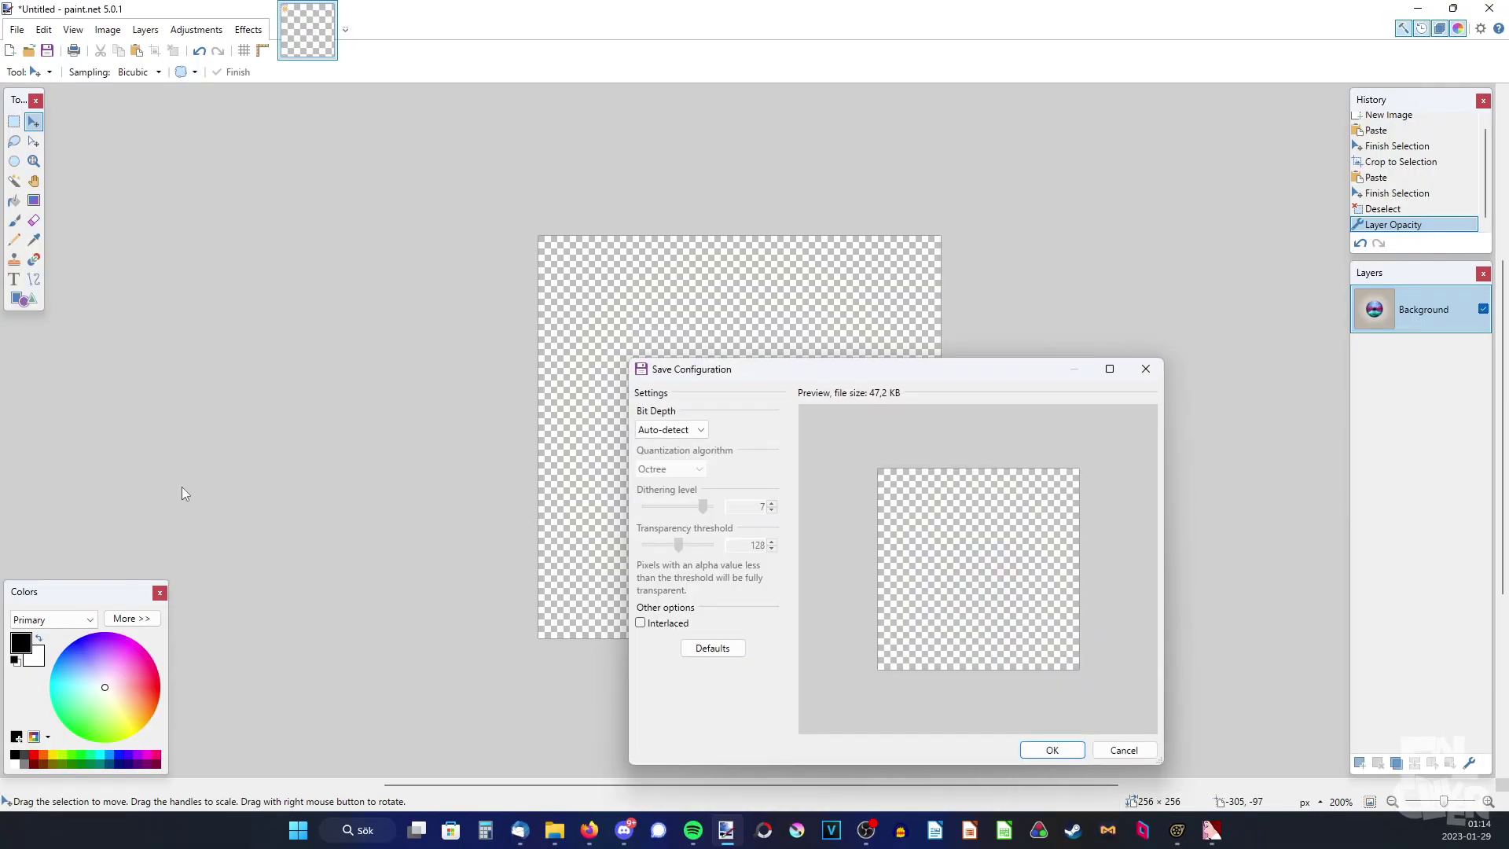
pyautogui.press('Return')
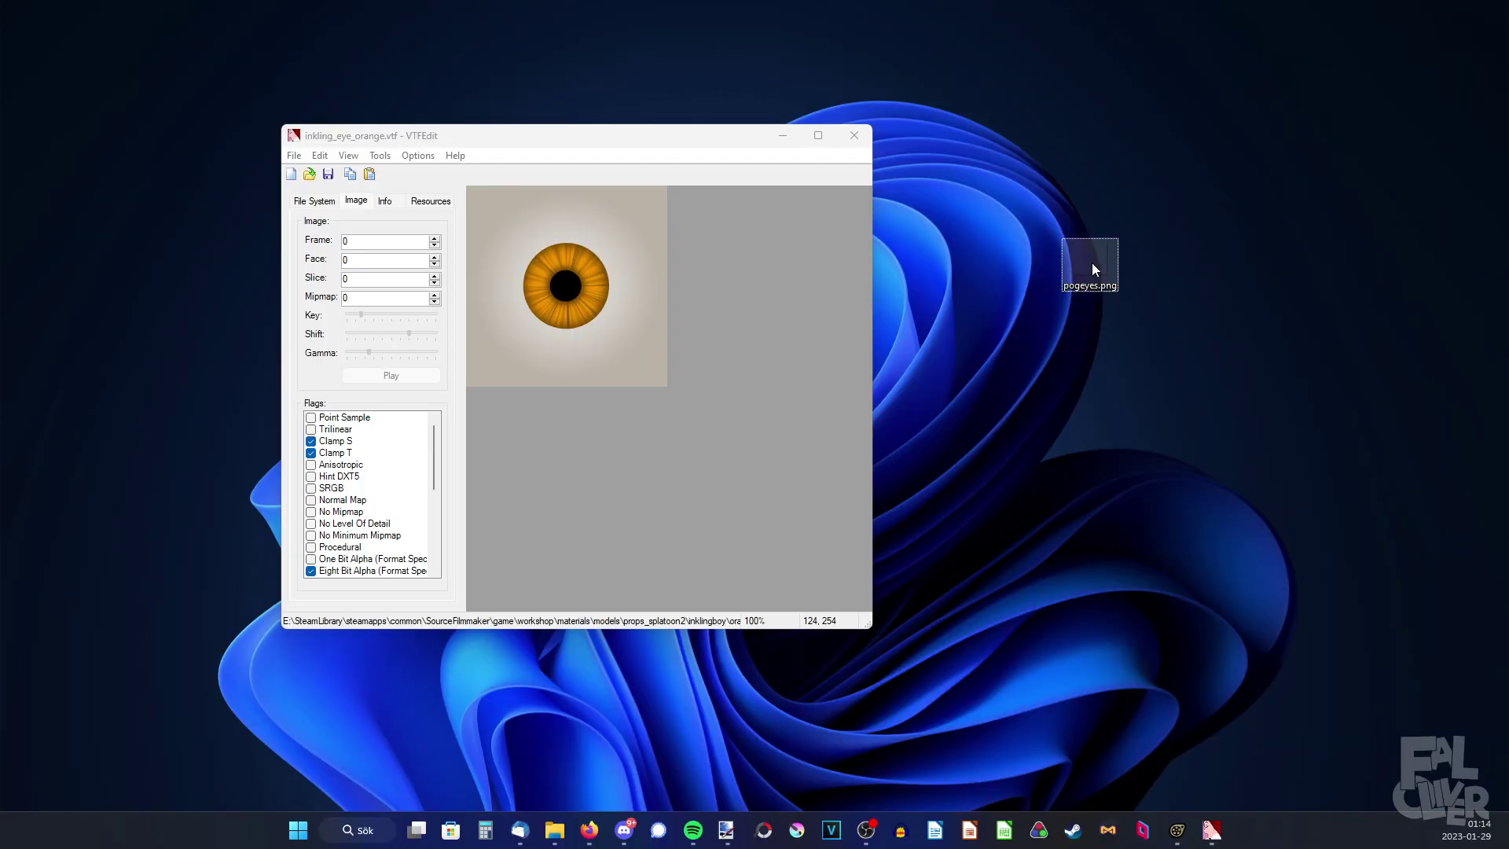
# Step: Switch to VTFEdit and import pogeyes.png with normal format BGRA8888 and alpha format DXT3
pyautogui.moveTo(756, 414); pyautogui.dragTo(957, 265)
pyautogui.moveTo(1262, 296); pyautogui.dragTo(1152, 220)
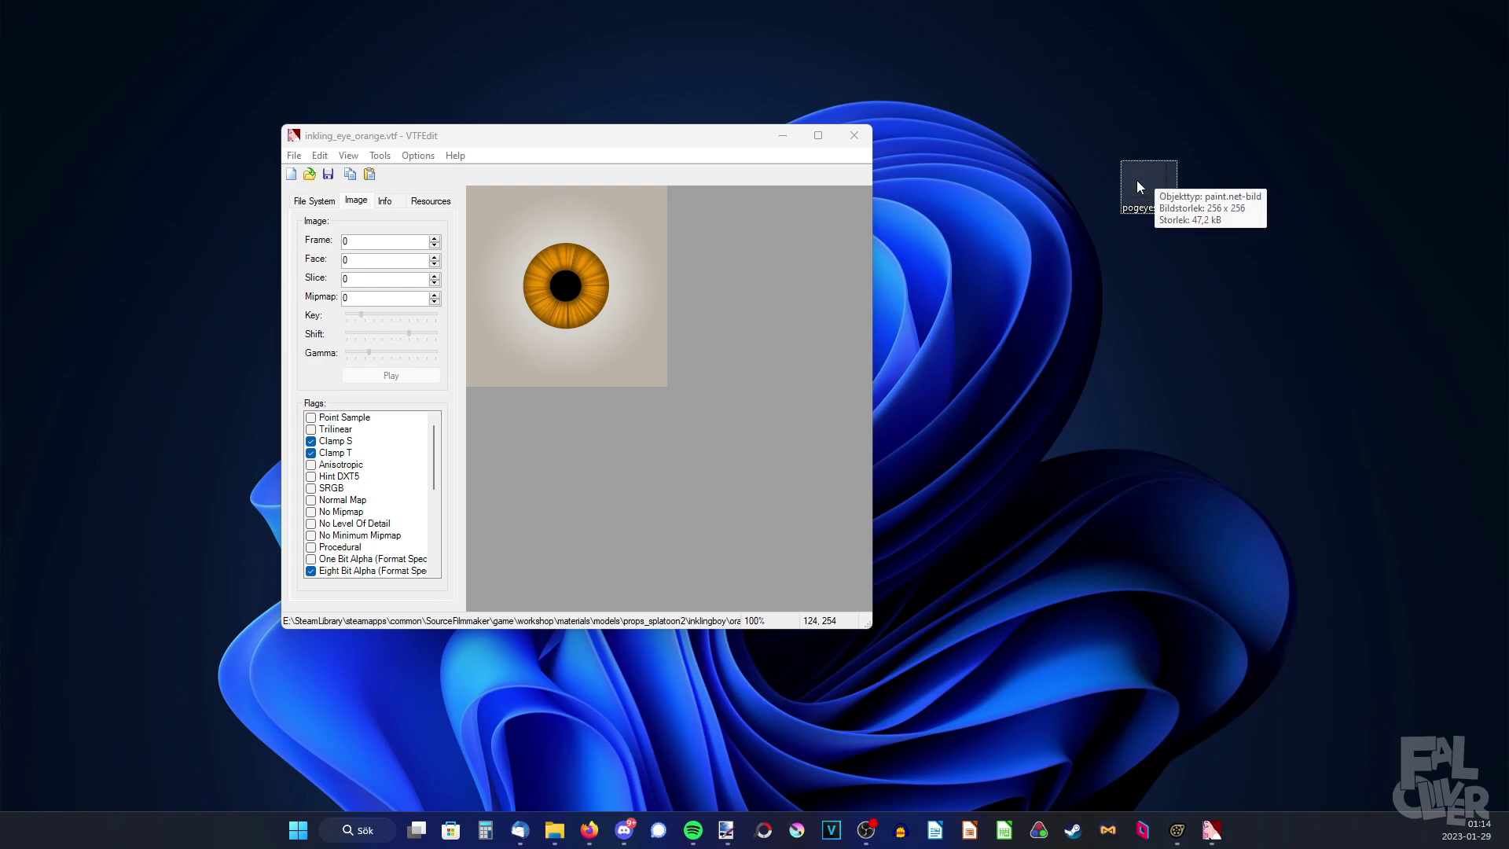
pyautogui.moveTo(628, 135); pyautogui.dragTo(688, 144)
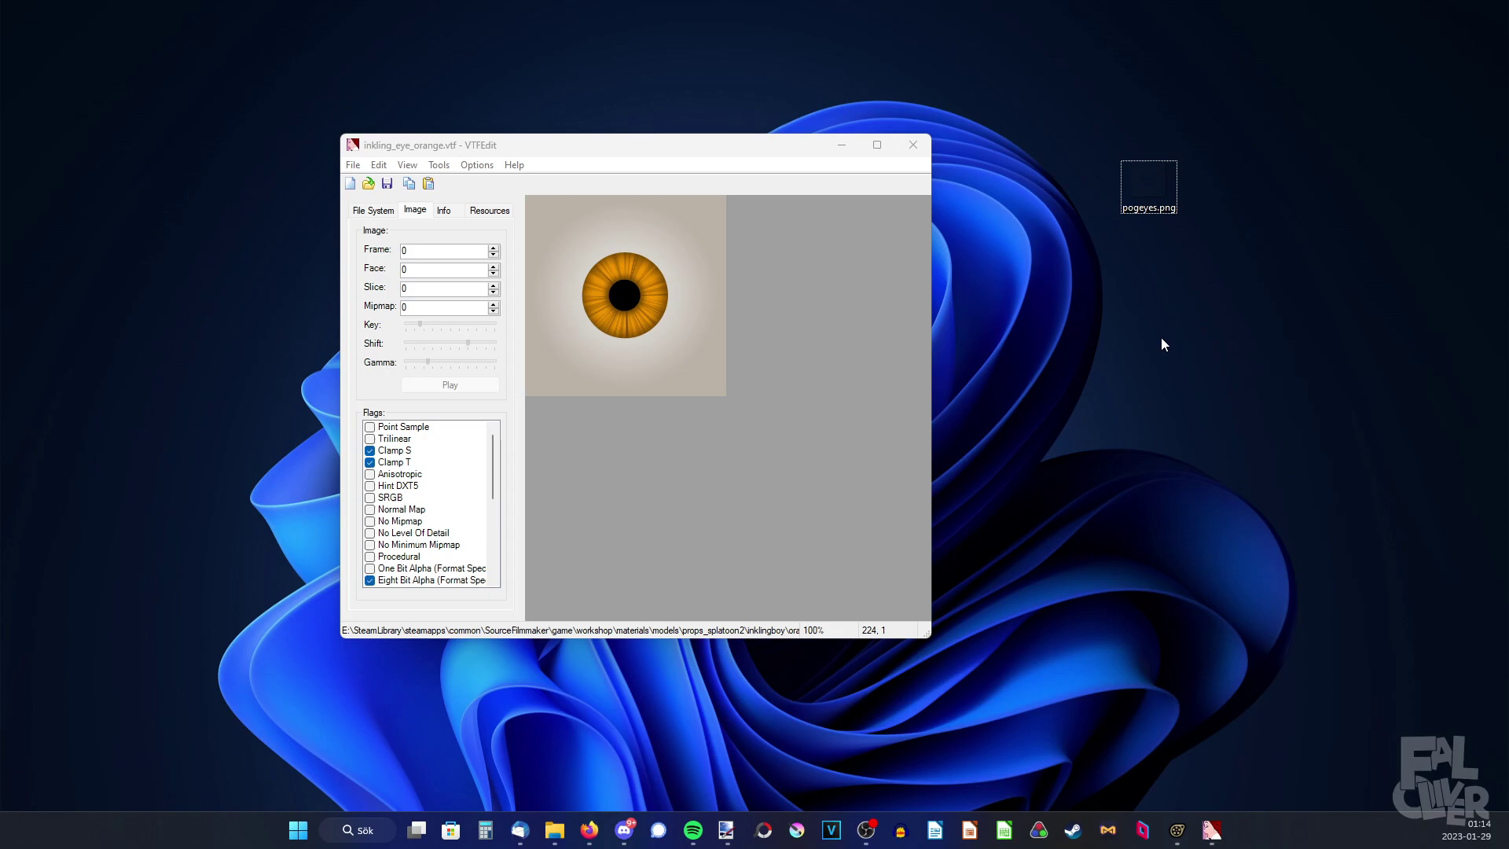
pyautogui.click(354, 165)
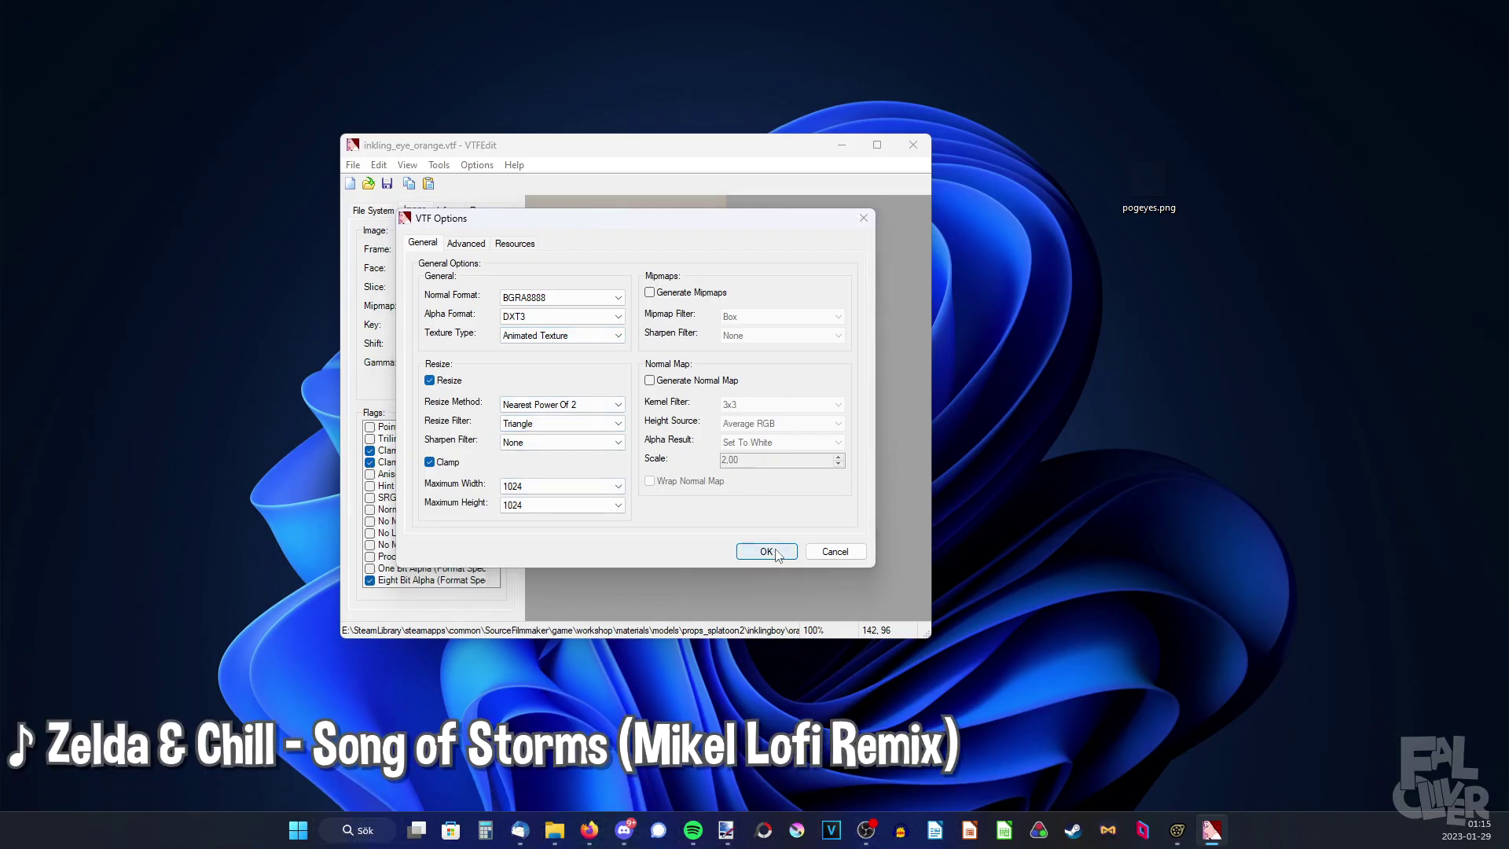
pyautogui.click(1030, 774)
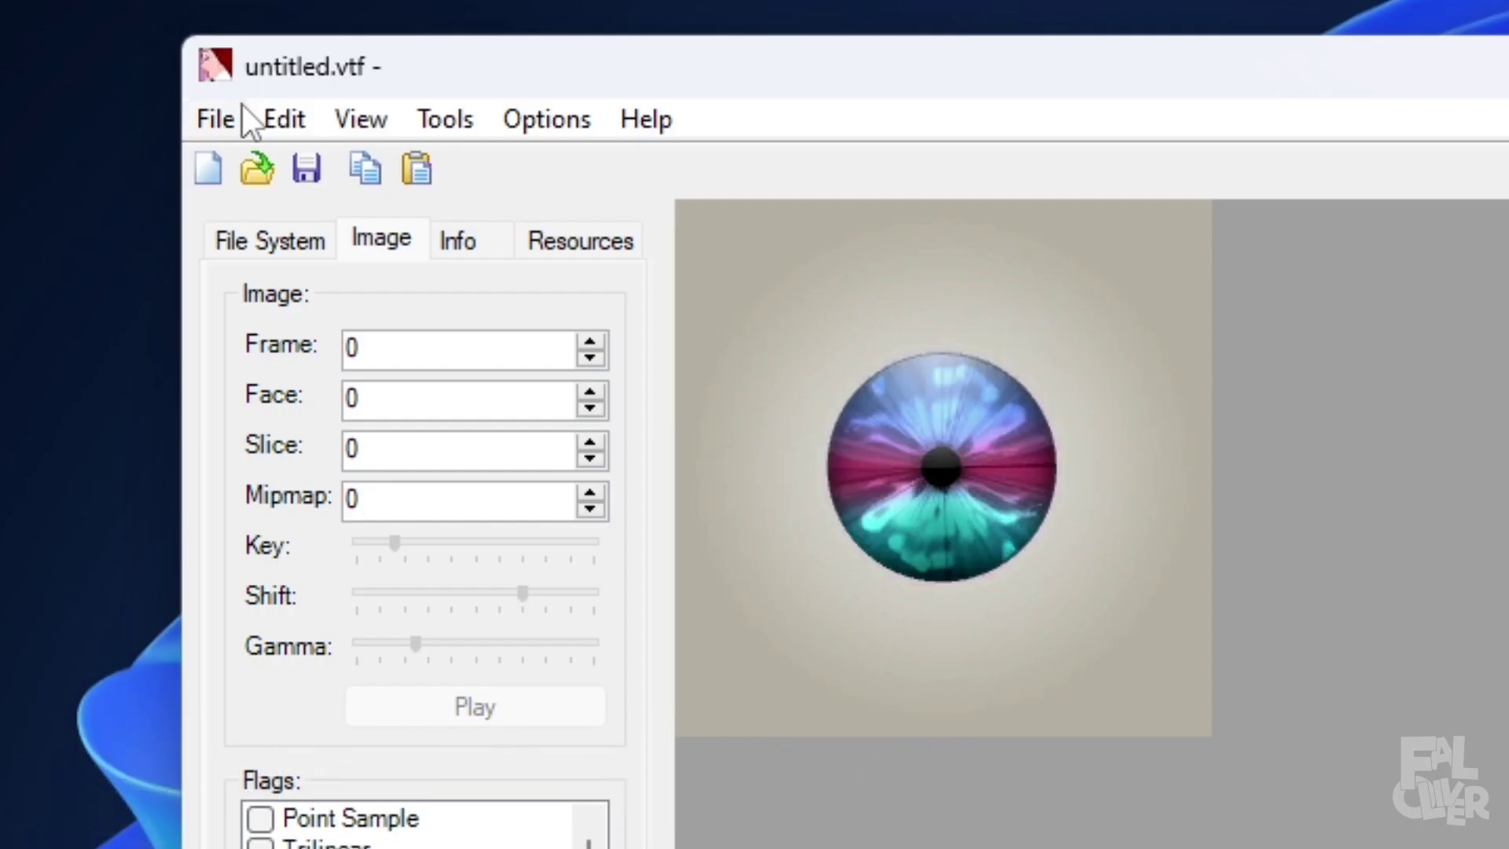
# Step: Save the imported eye texture as pogeyes in VTF format and move the saved file to another spot on the desktop
pyautogui.click(227, 118)
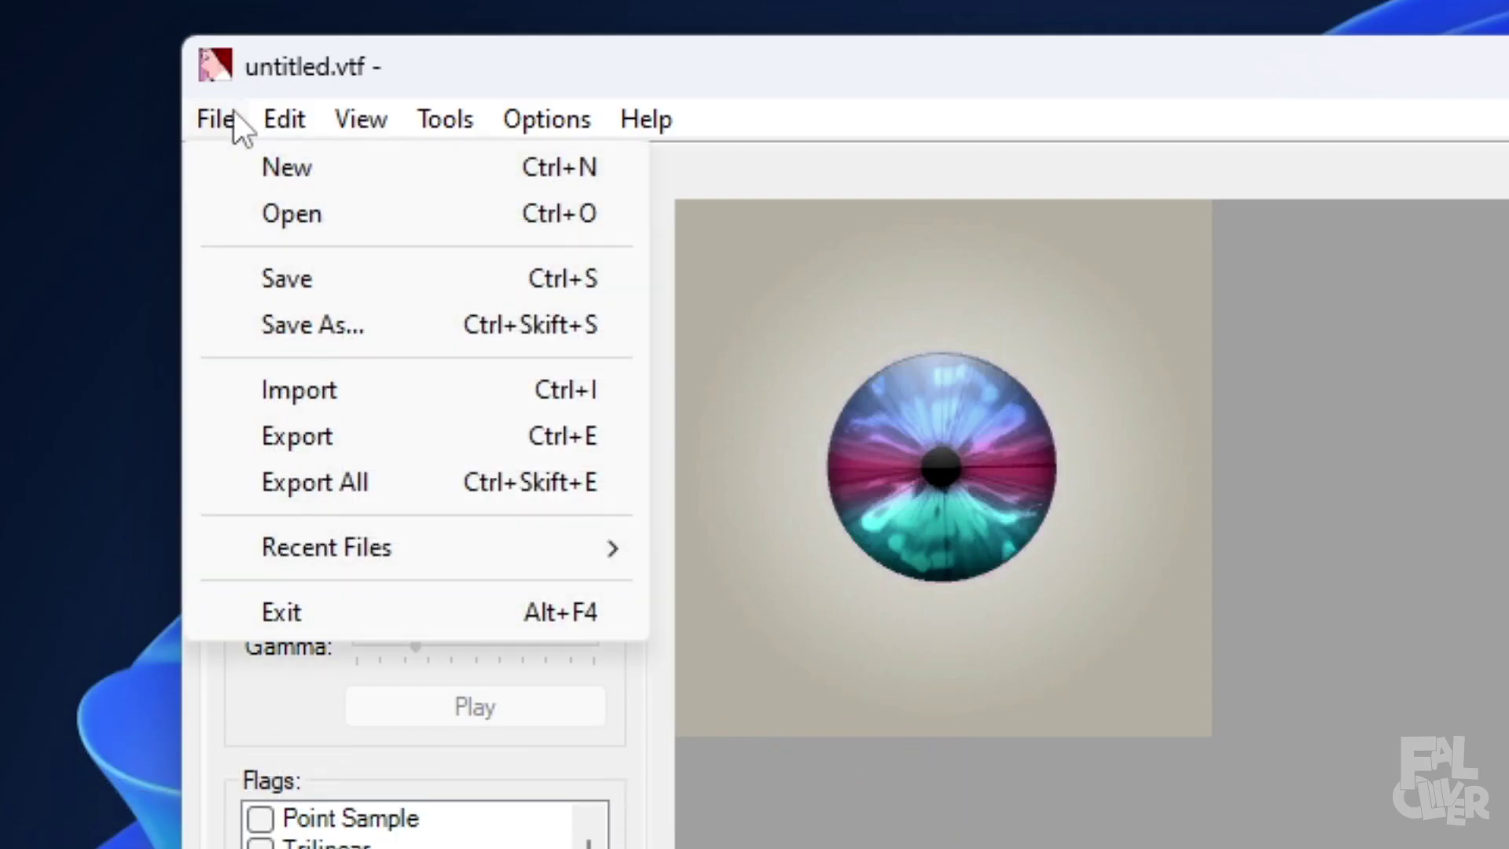
pyautogui.click(317, 324)
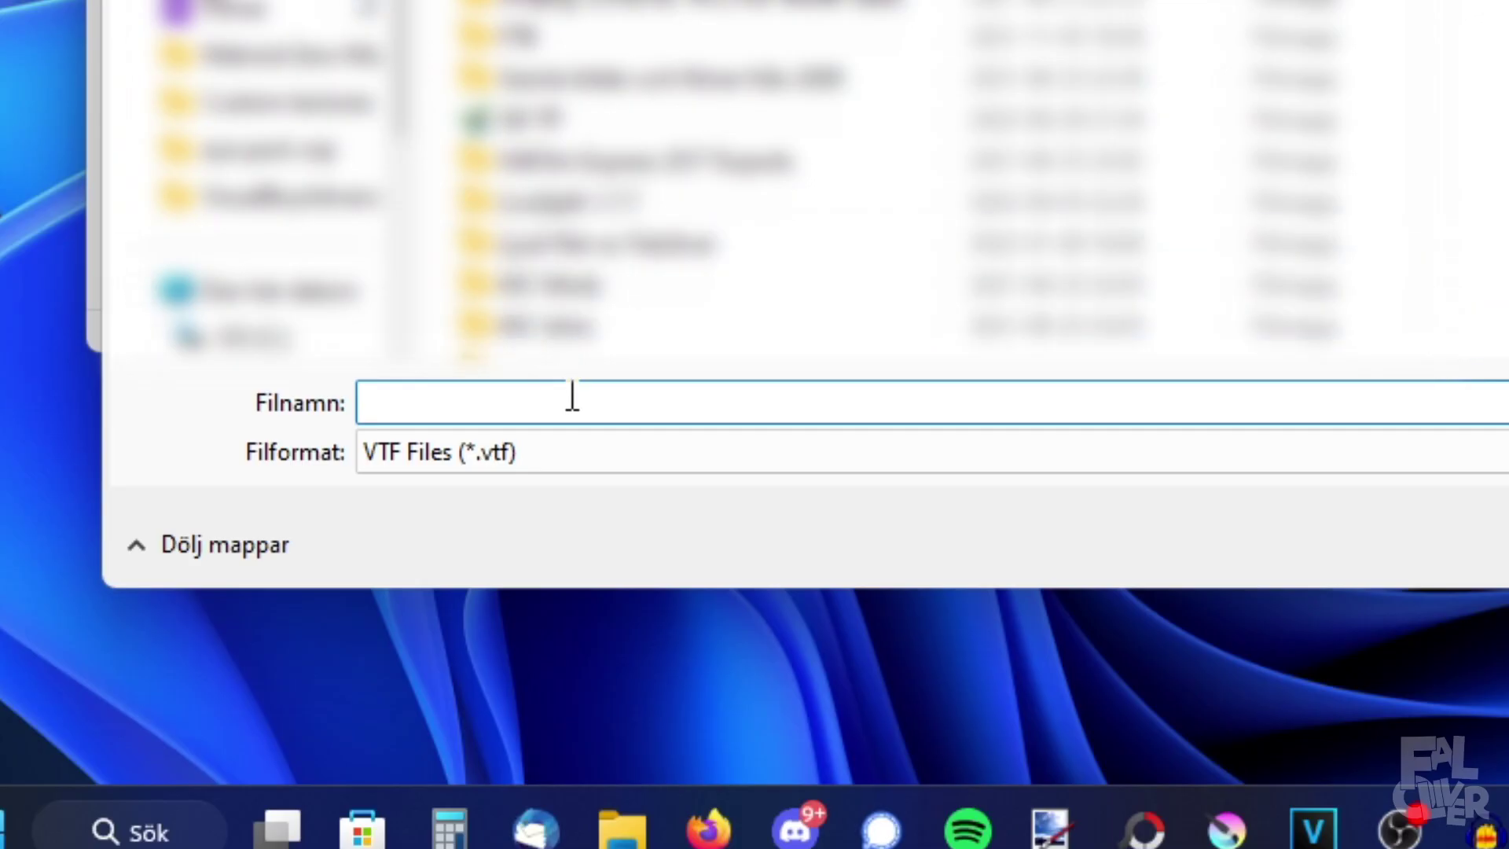
pyautogui.write('pogeyes')
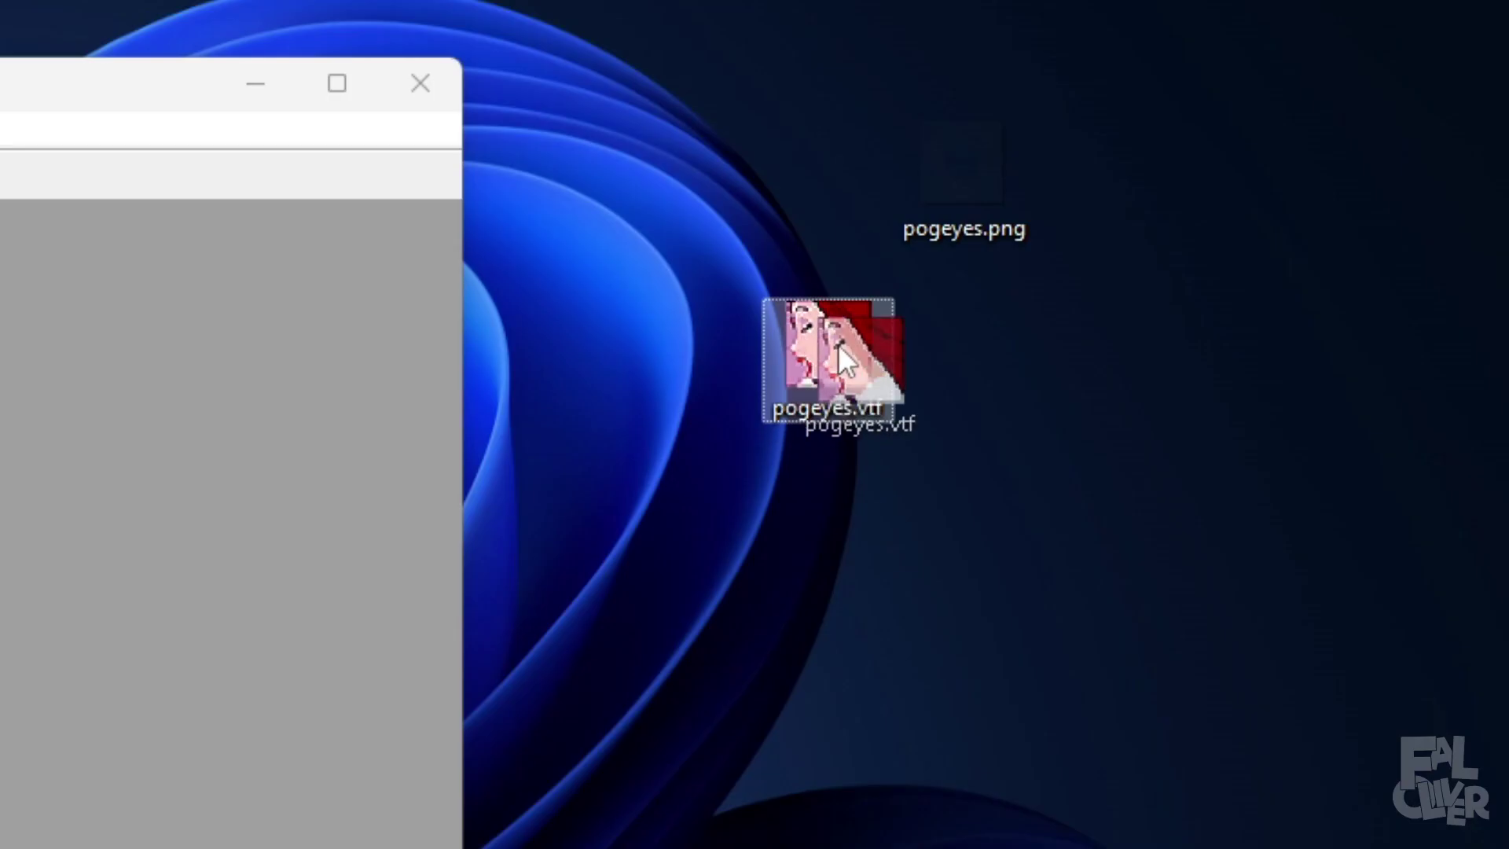
pyautogui.moveTo(838, 344); pyautogui.dragTo(236, 471)
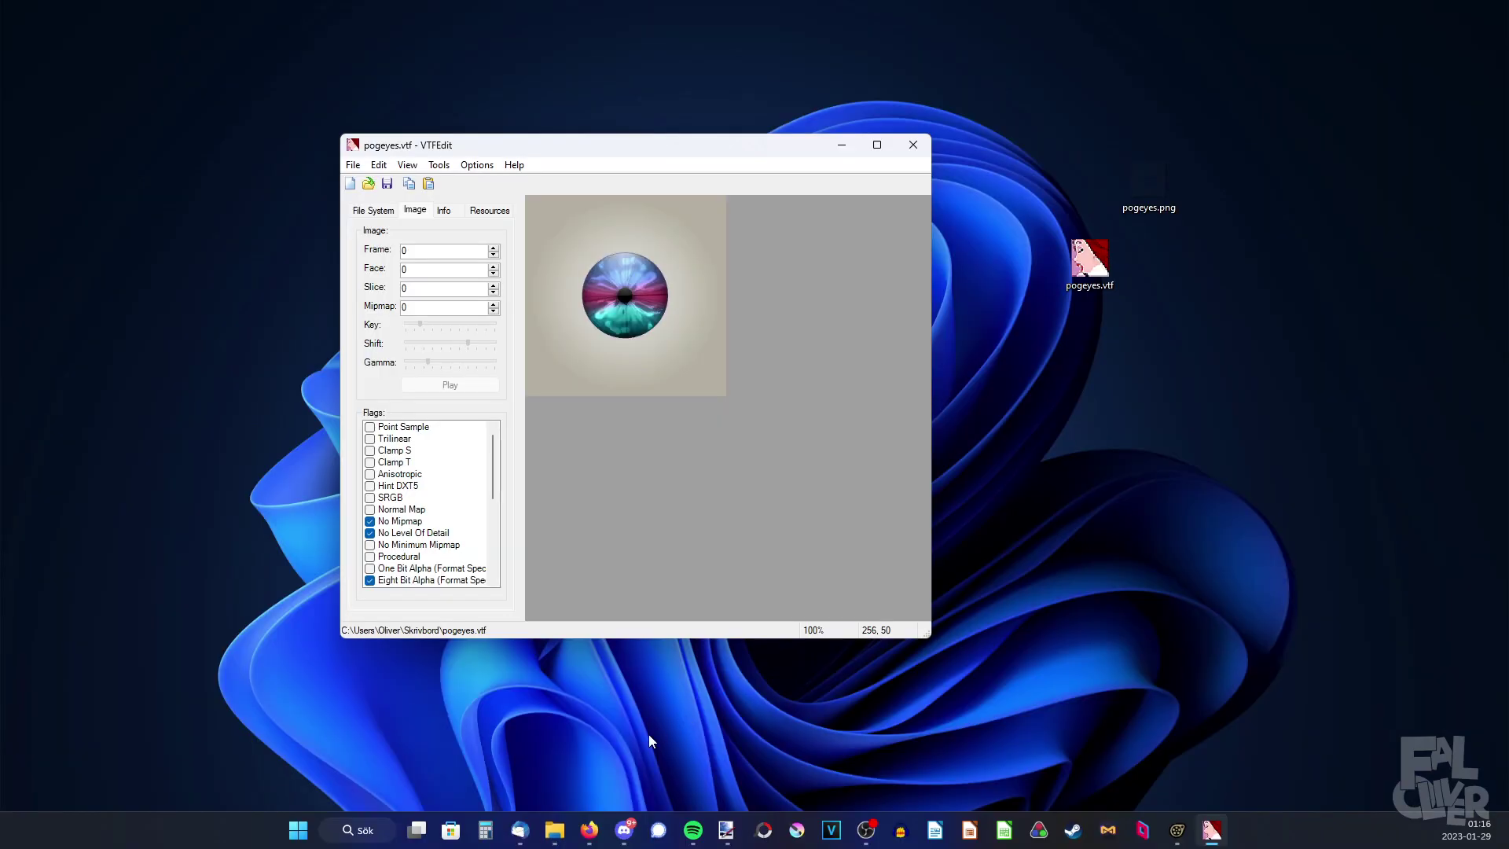
# Step: In File Explorer, copy pogeyes.vtf from the desktop into SourceFilmmaker\game\usermod\materials\models\faloliver
pyautogui.click(566, 816)
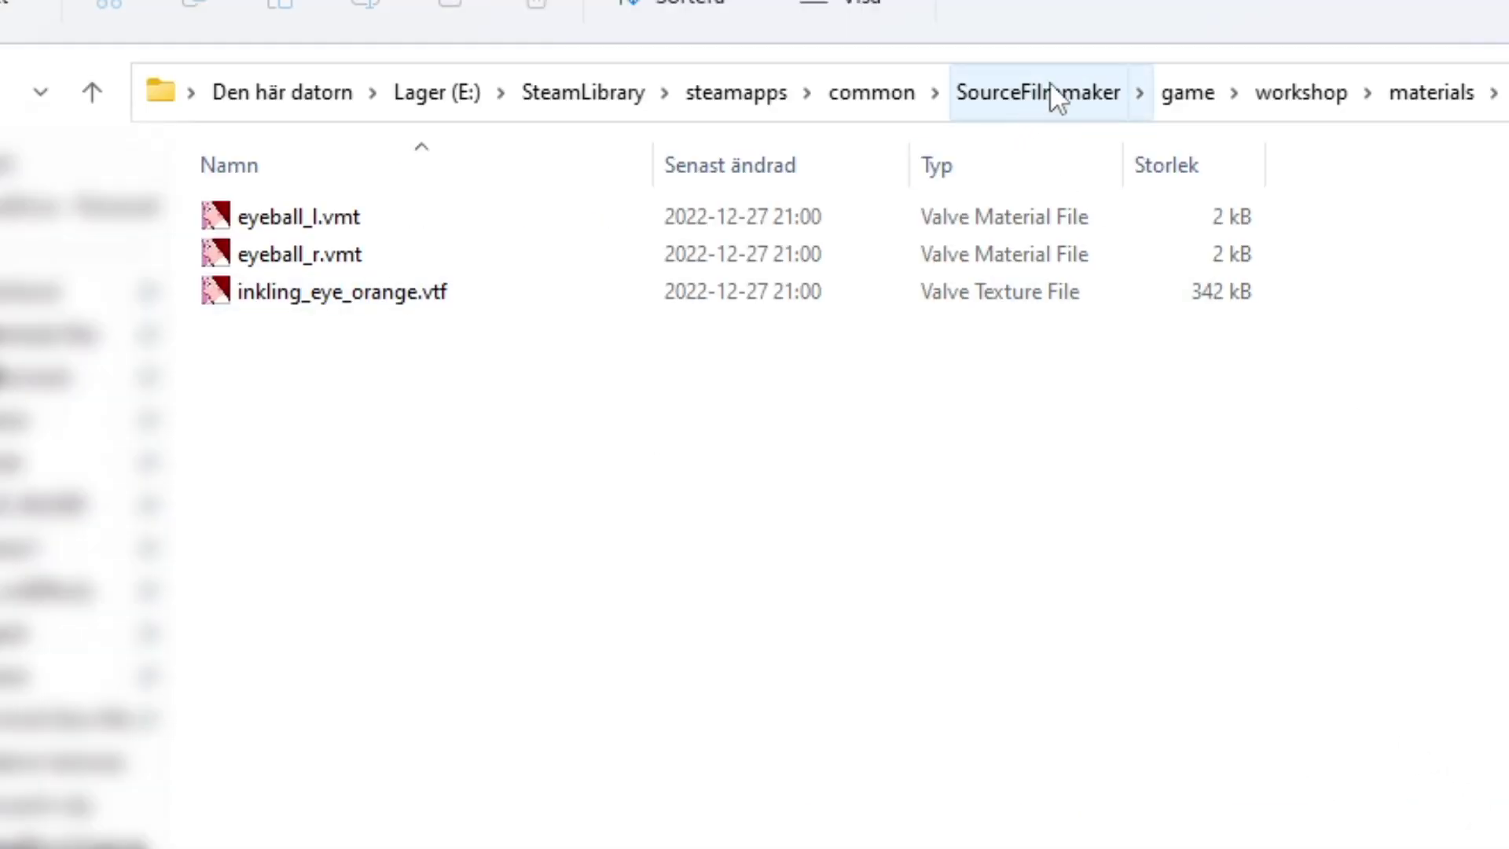
pyautogui.click(1035, 101)
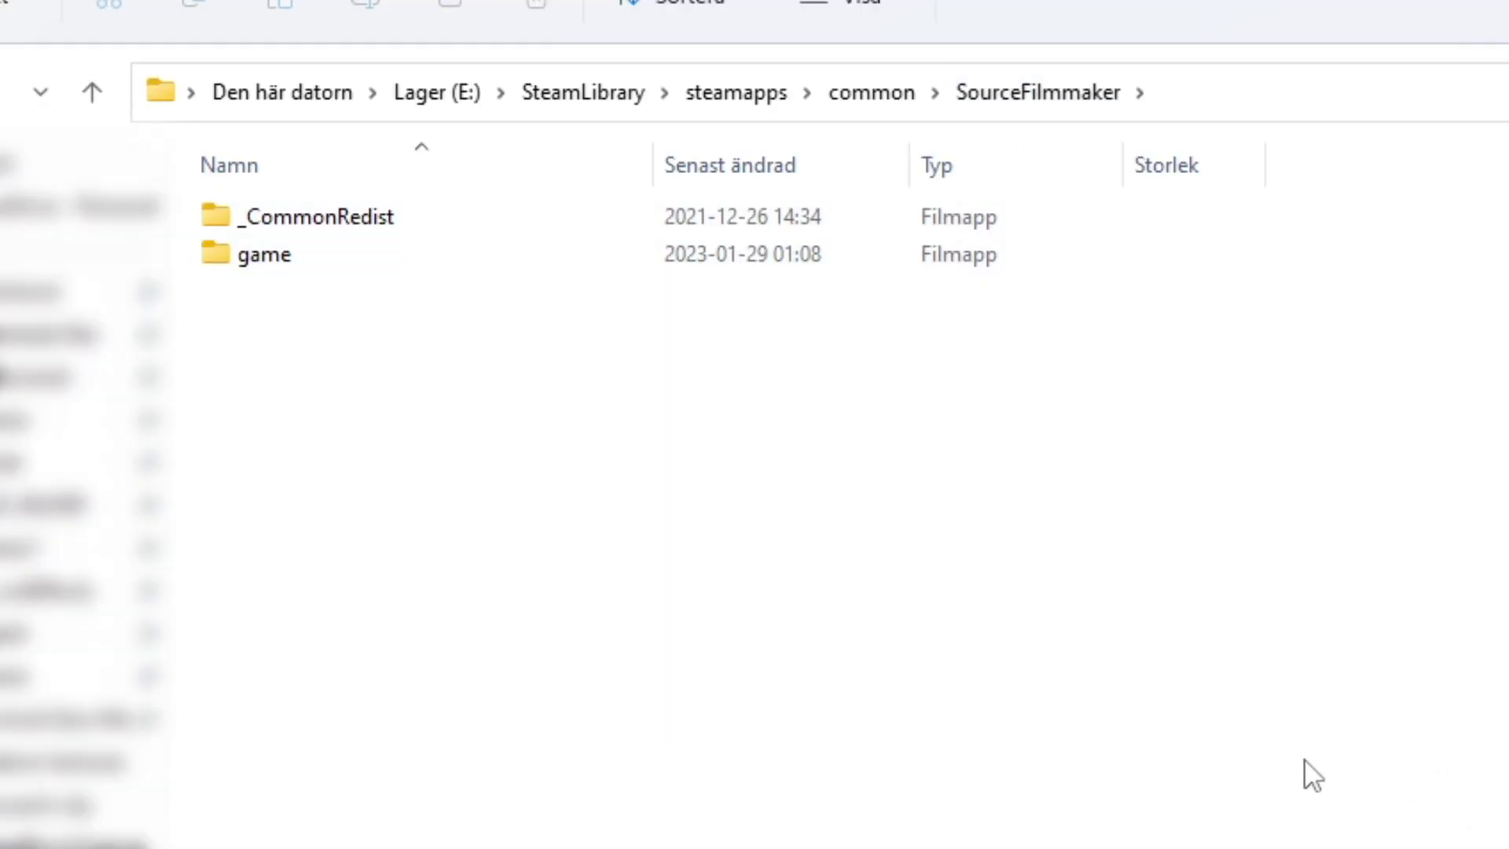
pyautogui.doubleClick(257, 252)
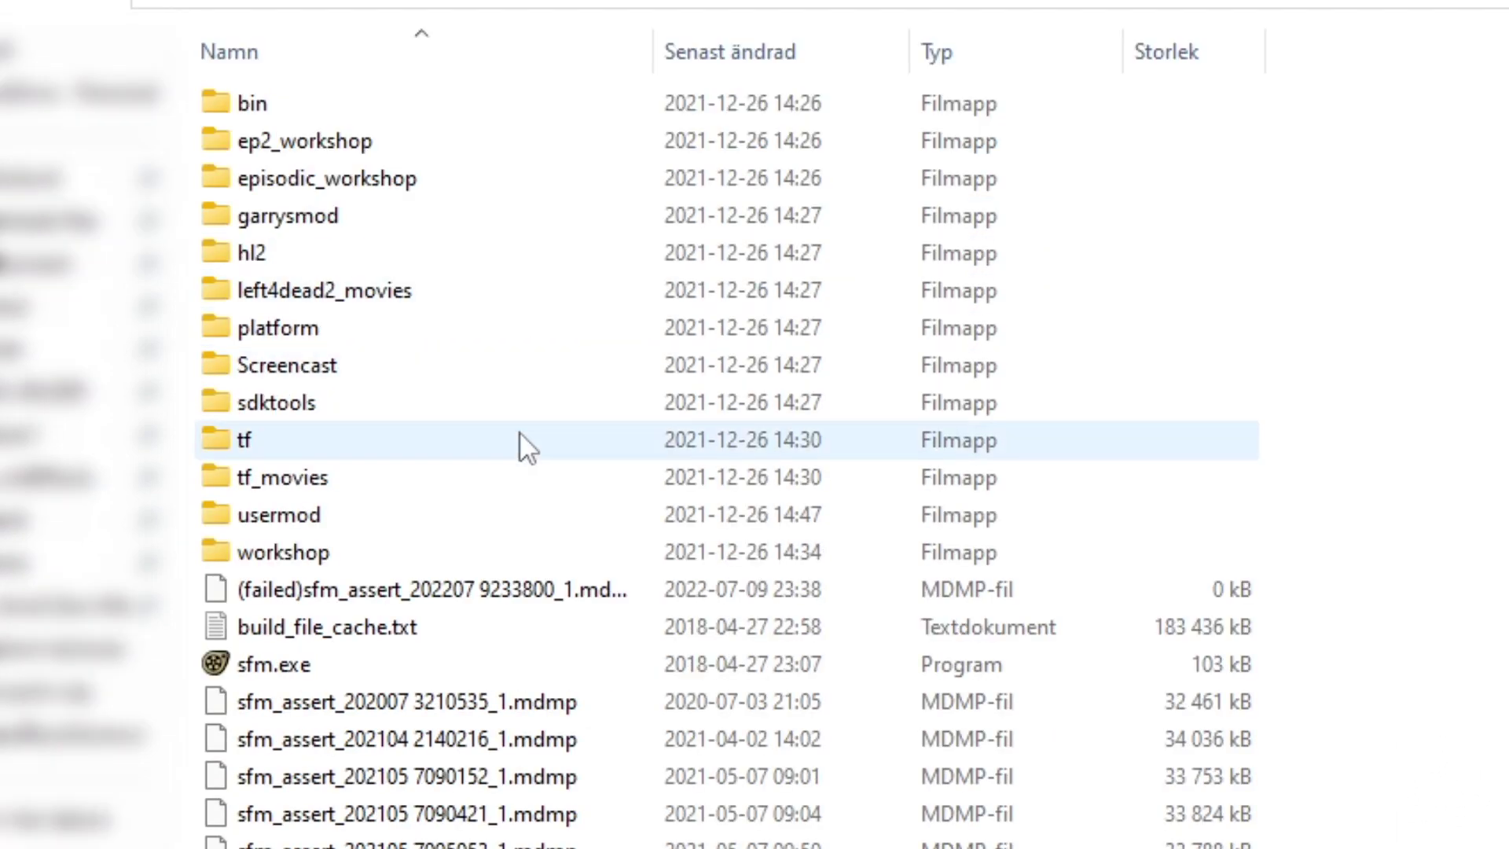
pyautogui.doubleClick(387, 516)
pyautogui.click(299, 217)
pyautogui.doubleClick(299, 330)
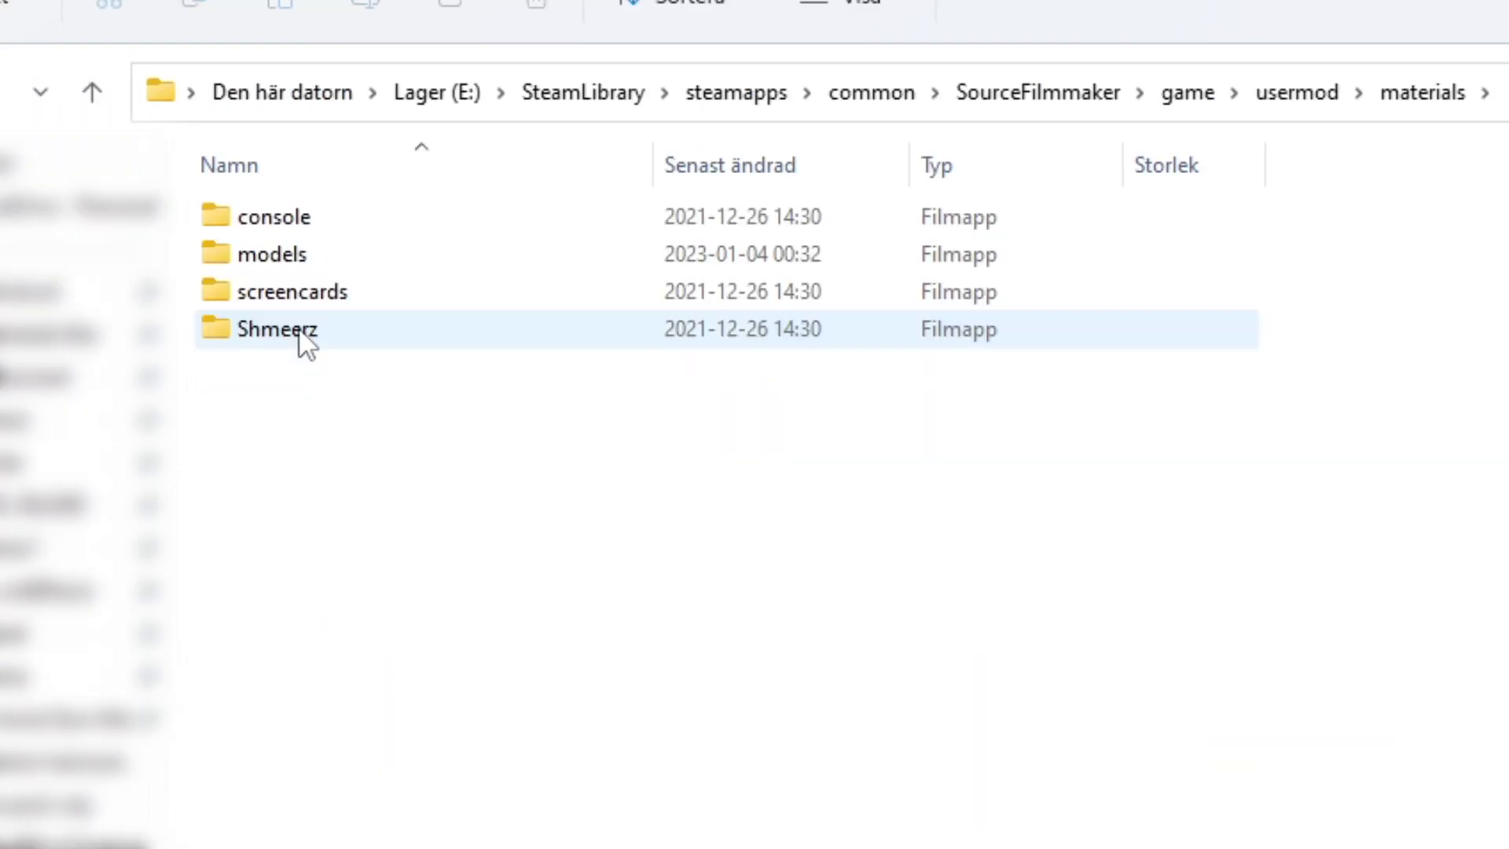
pyautogui.doubleClick(290, 270)
pyautogui.moveTo(713, 673); pyautogui.dragTo(725, 691)
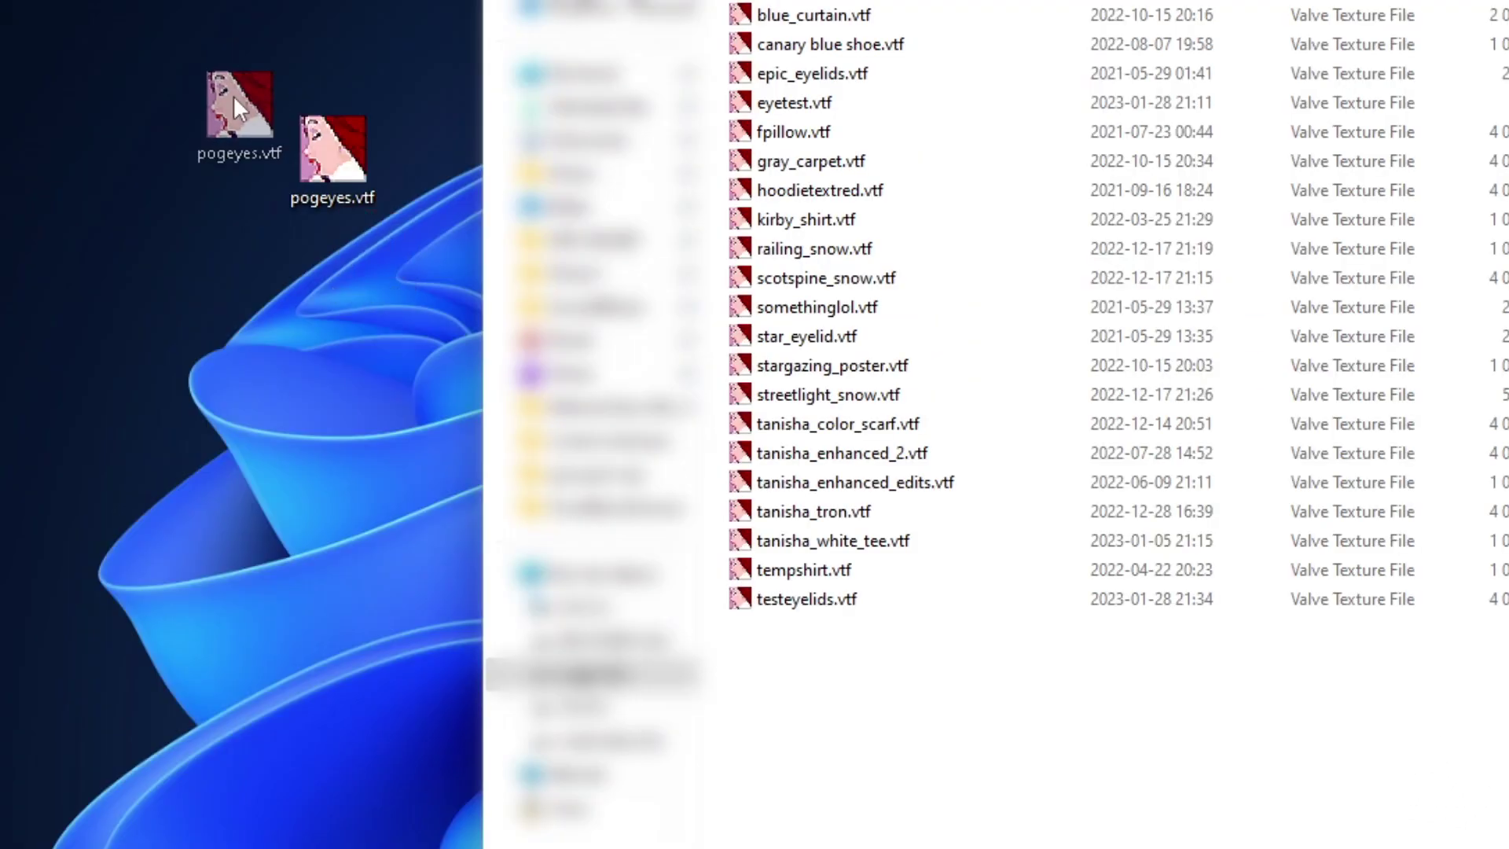
pyautogui.moveTo(234, 98); pyautogui.dragTo(882, 731)
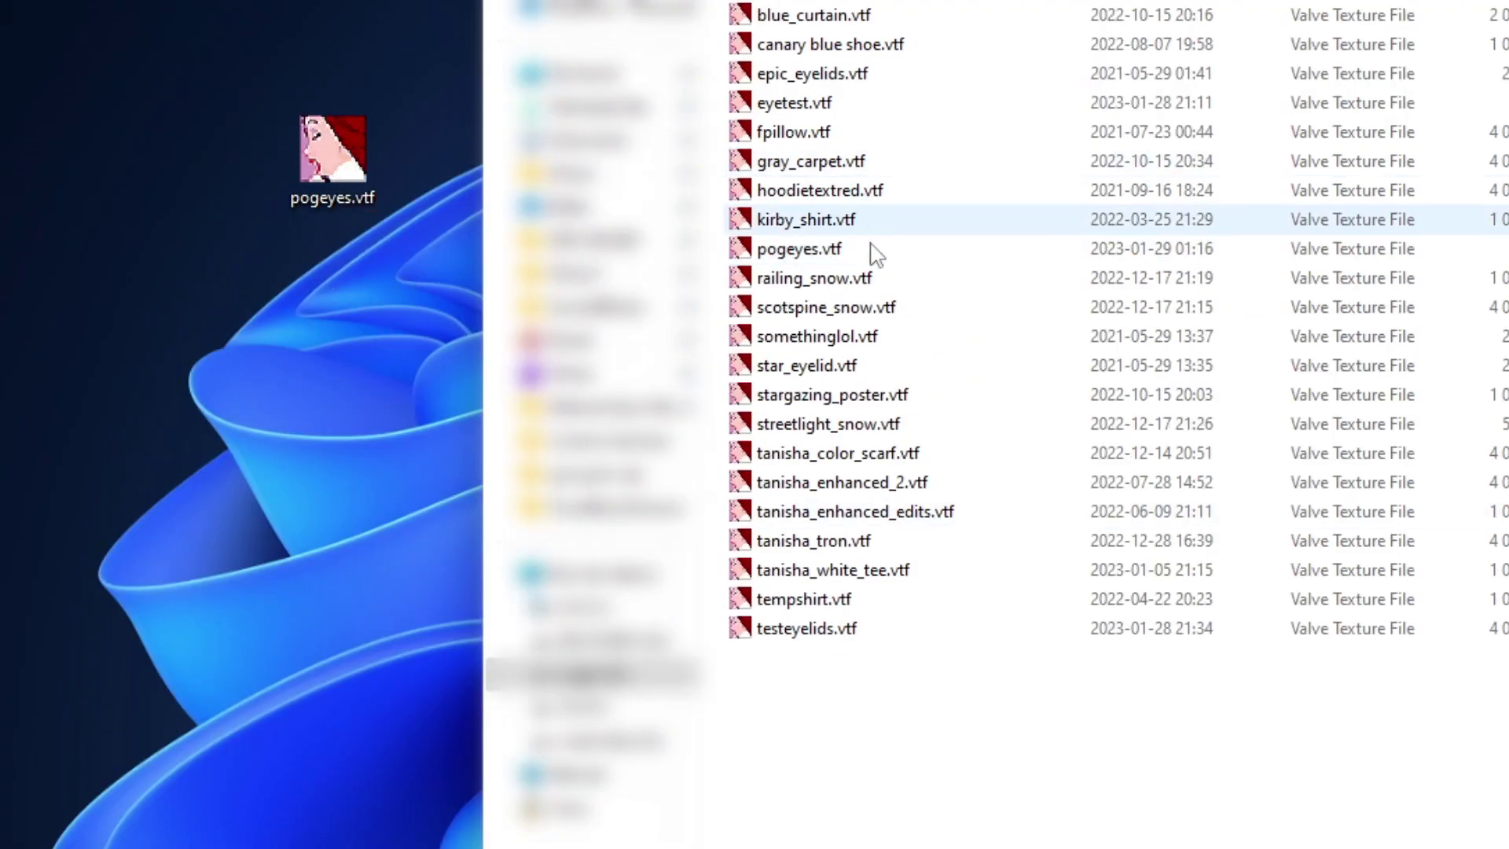
# Step: Switch to Source Filmmaker and add override materials to the inkling_girl_hair1_blueeye1 animation set
pyautogui.click(1194, 827)
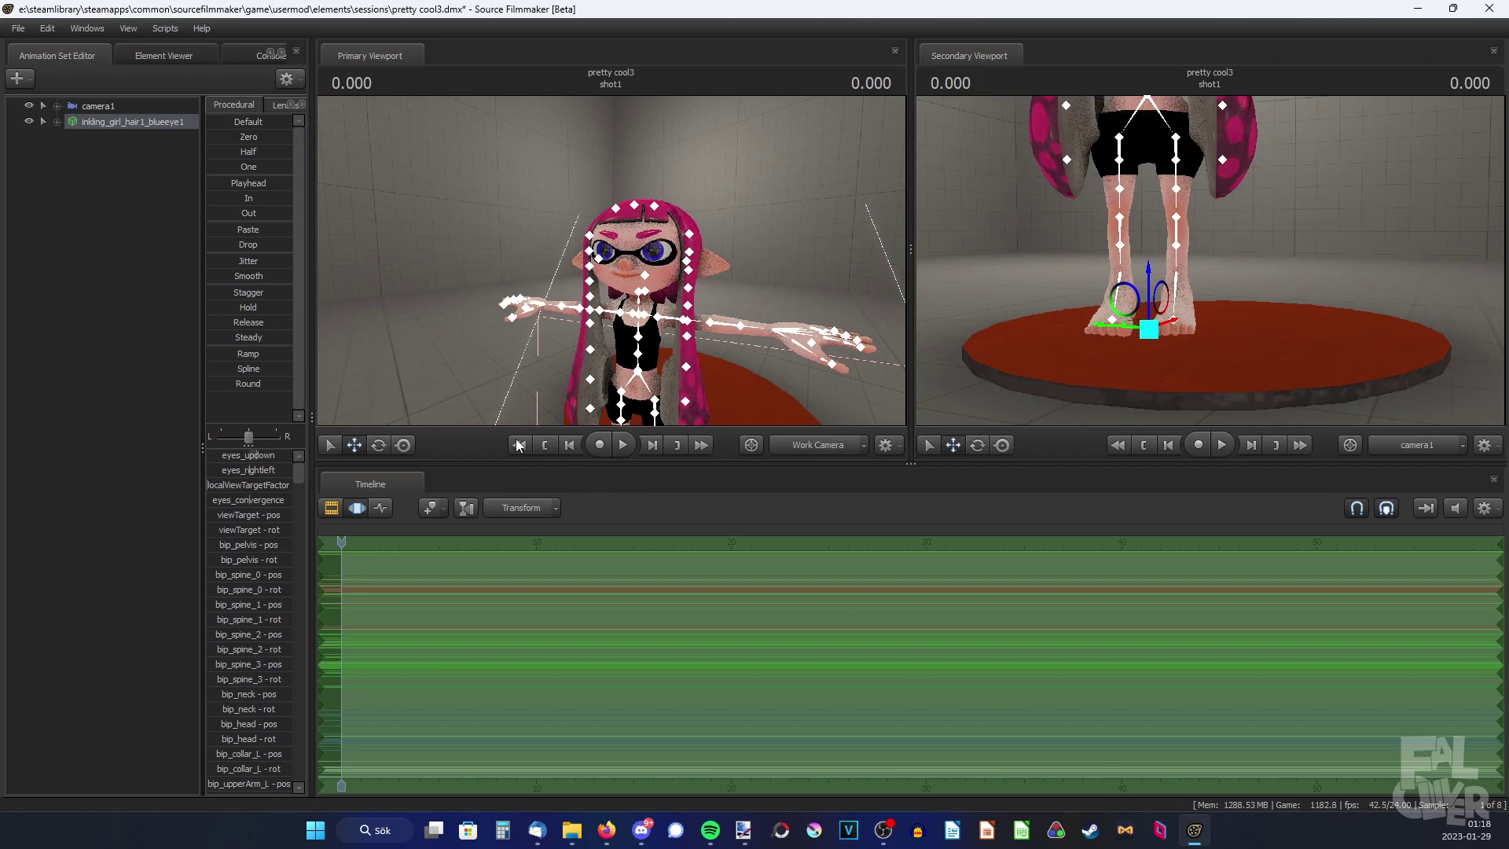
pyautogui.moveTo(524, 234); pyautogui.dragTo(534, 243)
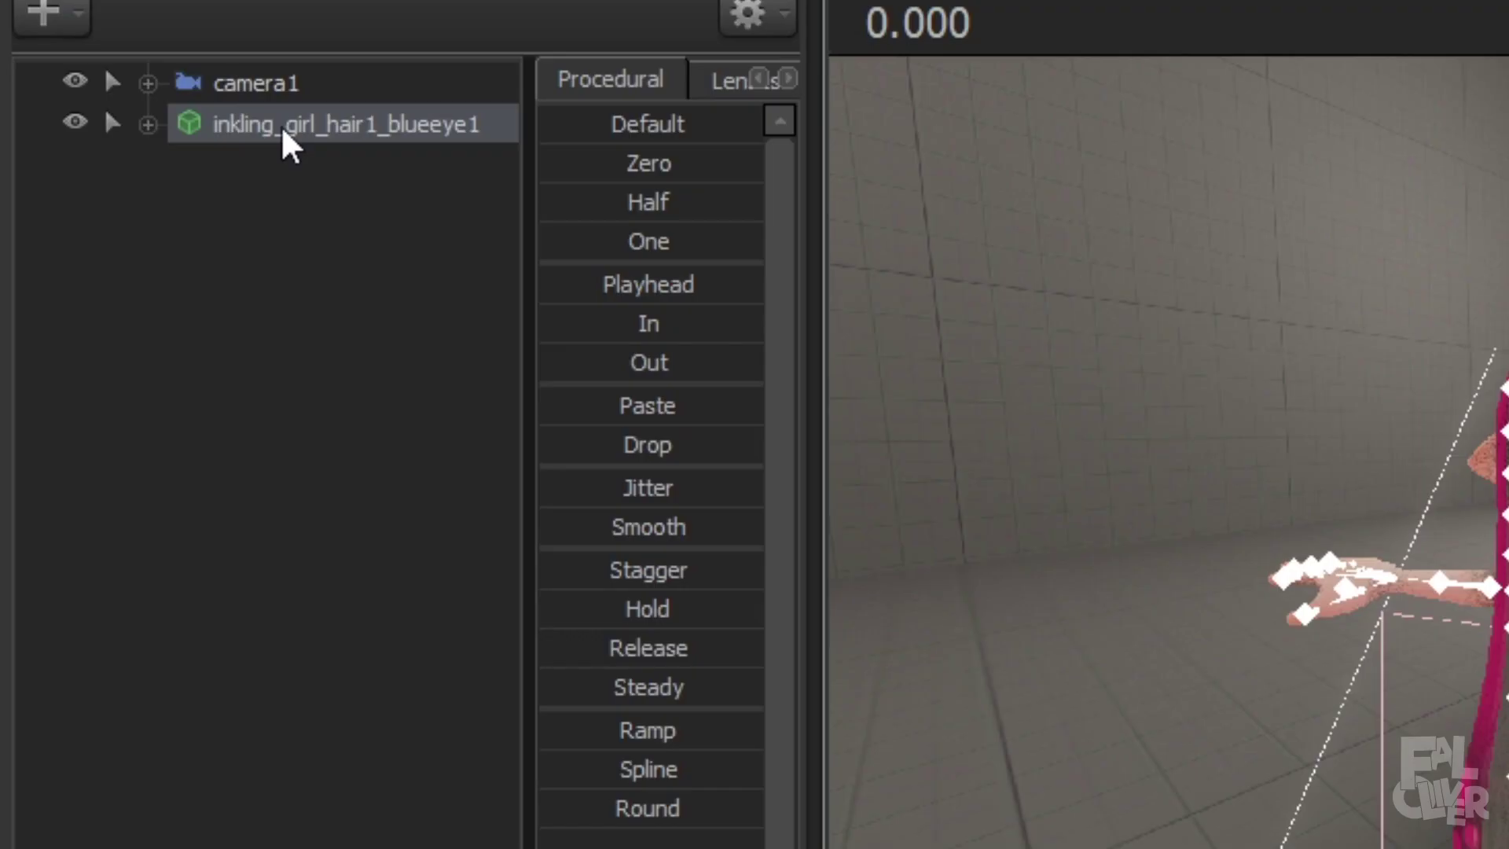
pyautogui.rightClick(110, 123)
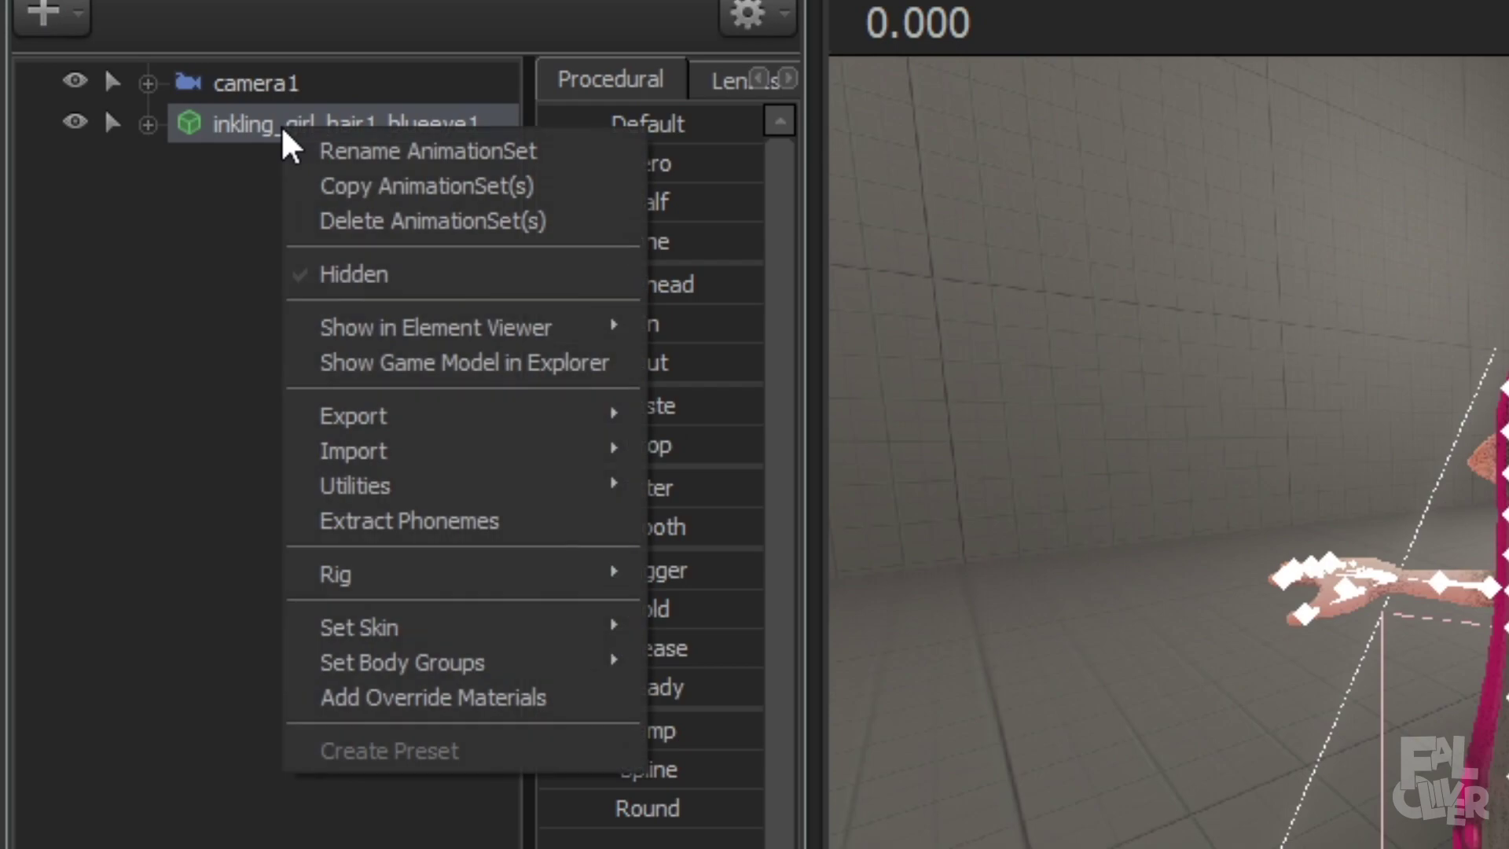
pyautogui.click(418, 698)
# Step: Show the inkling girl's model in the Element Viewer and expand its eyeball_l and eyeball_r materials
pyautogui.rightClick(292, 134)
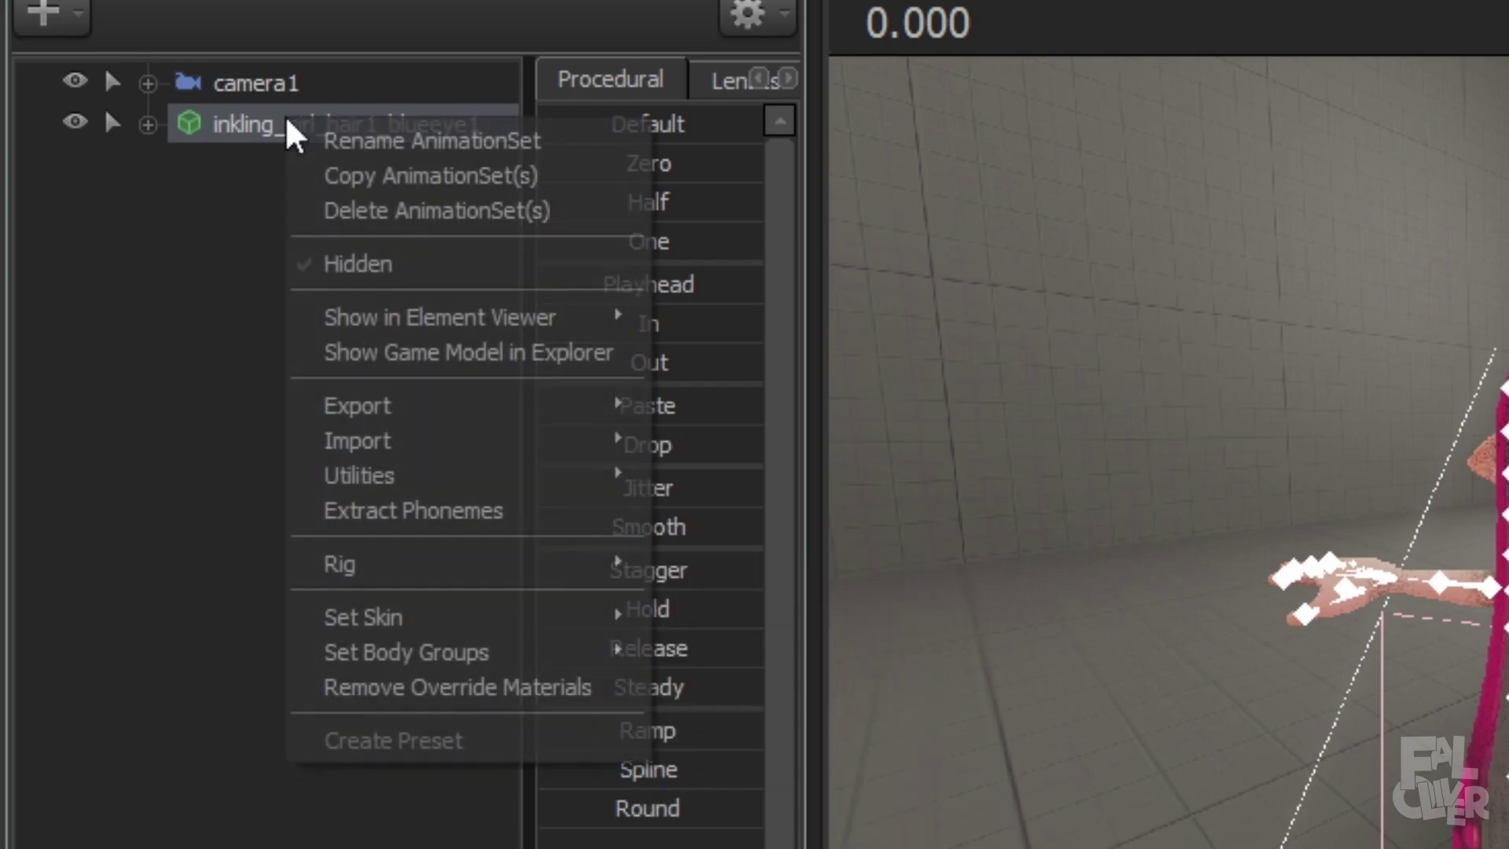
pyautogui.moveTo(507, 322)
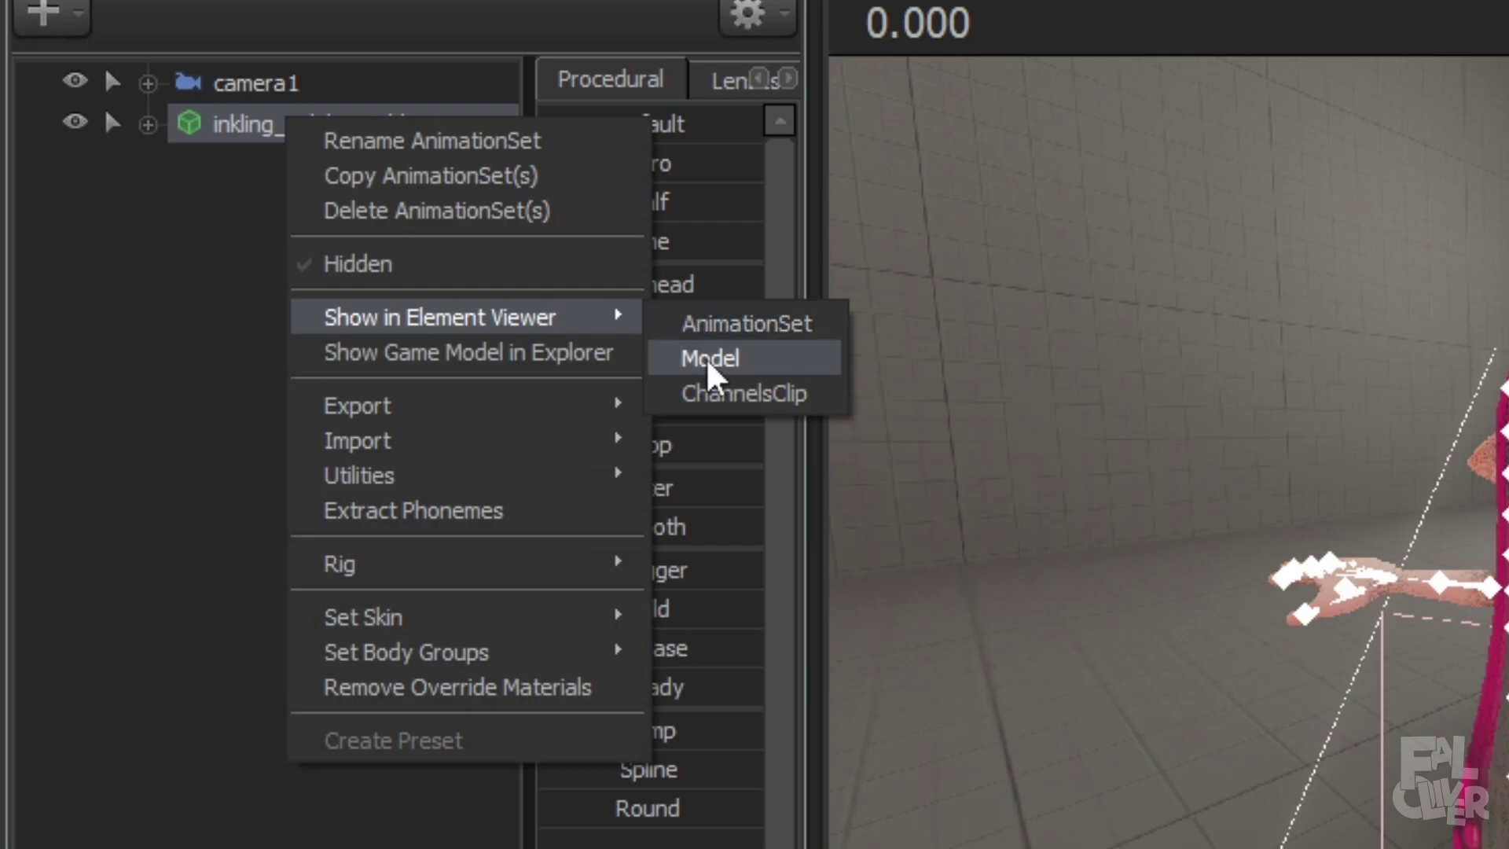
pyautogui.click(707, 361)
pyautogui.click(78, 275)
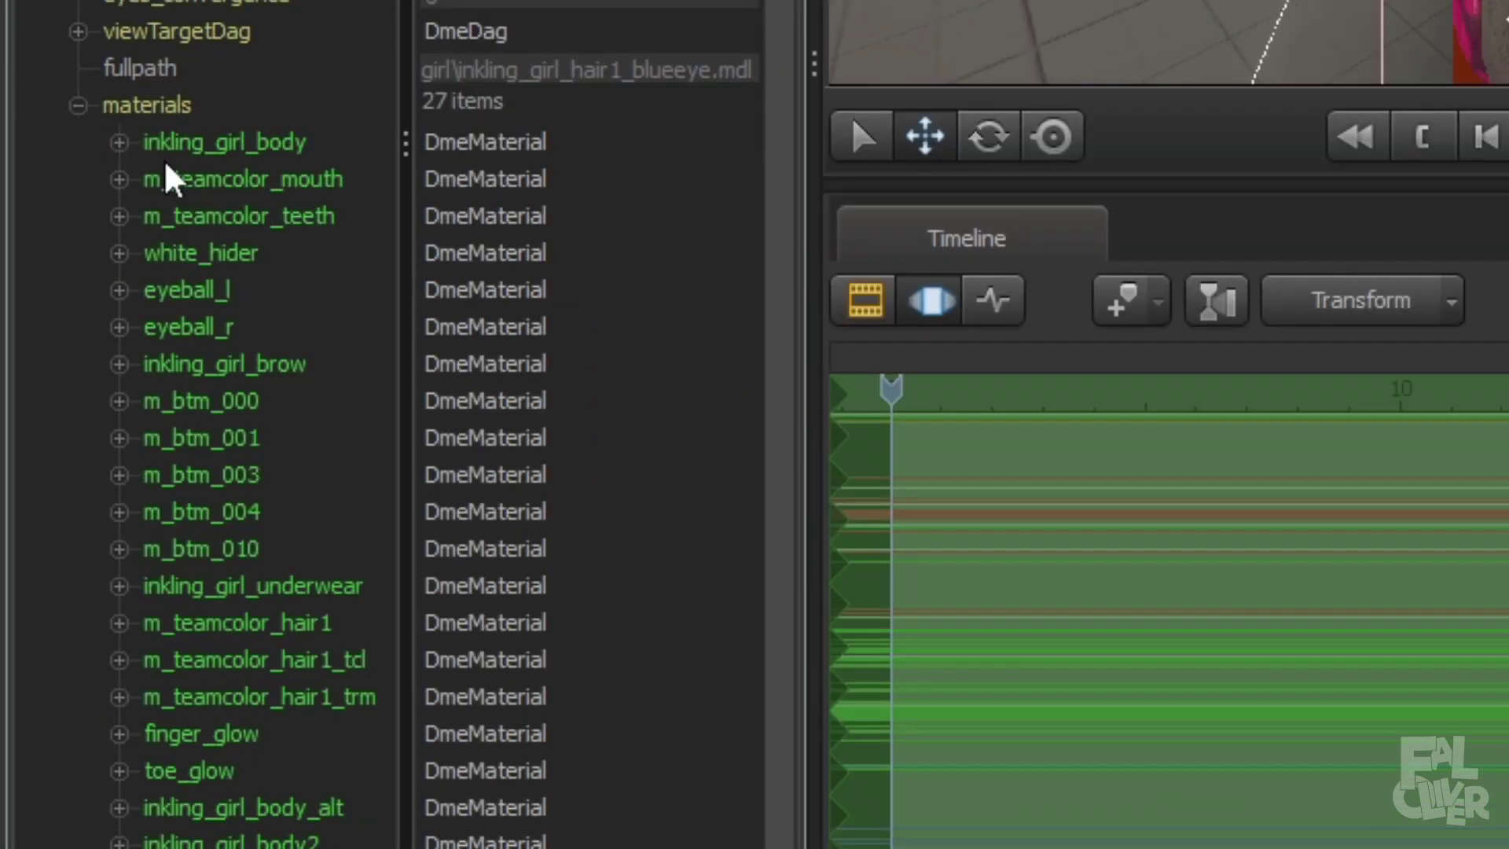
pyautogui.click(118, 290)
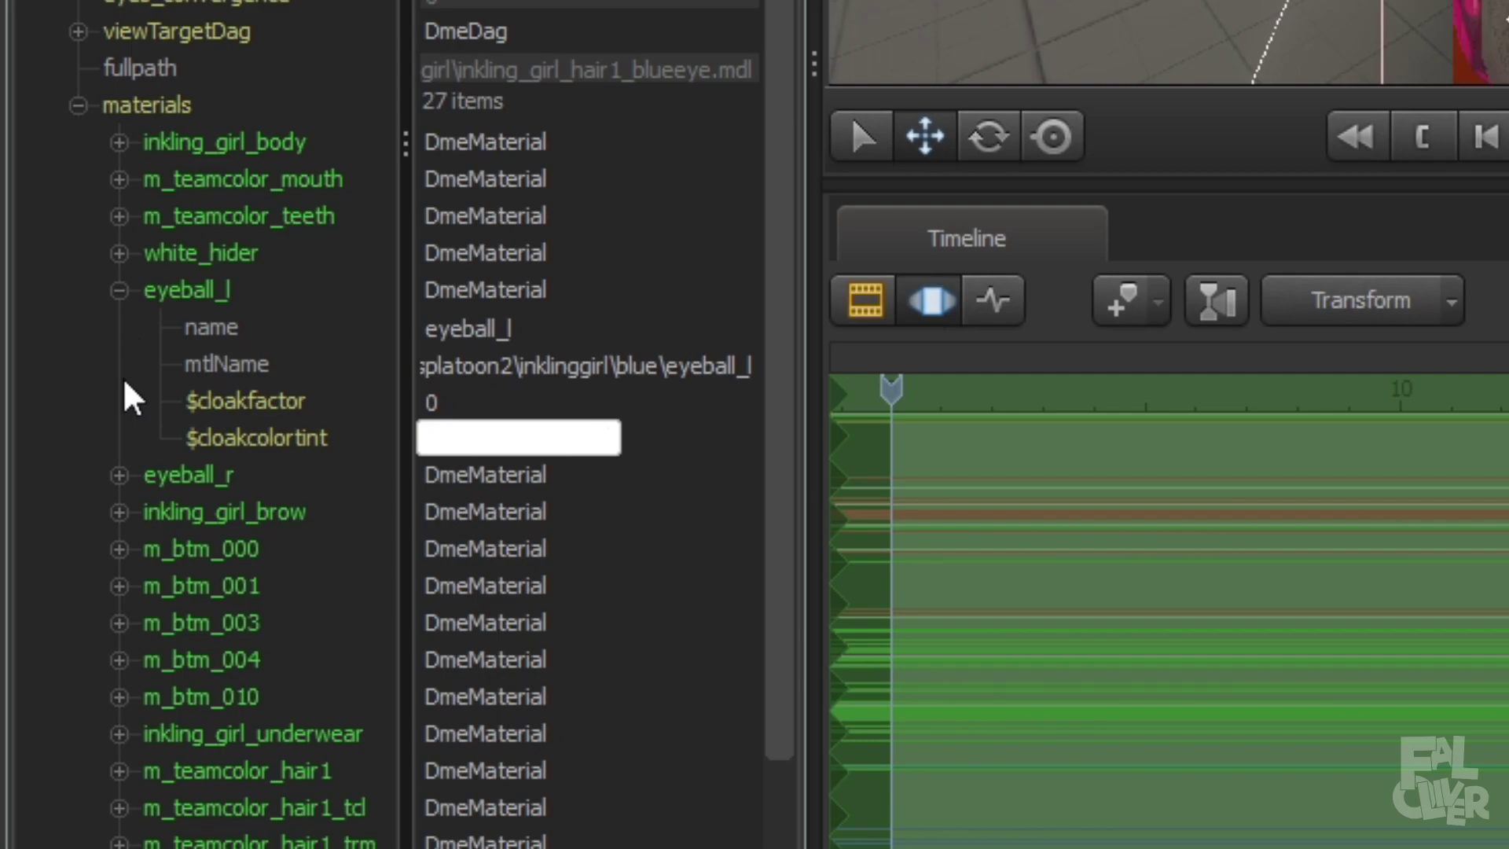
pyautogui.click(119, 475)
pyautogui.scroll(-1, 120, 482)
# Step: Add a string attribute named $iris to the eyeball_l material
pyautogui.rightClick(177, 190)
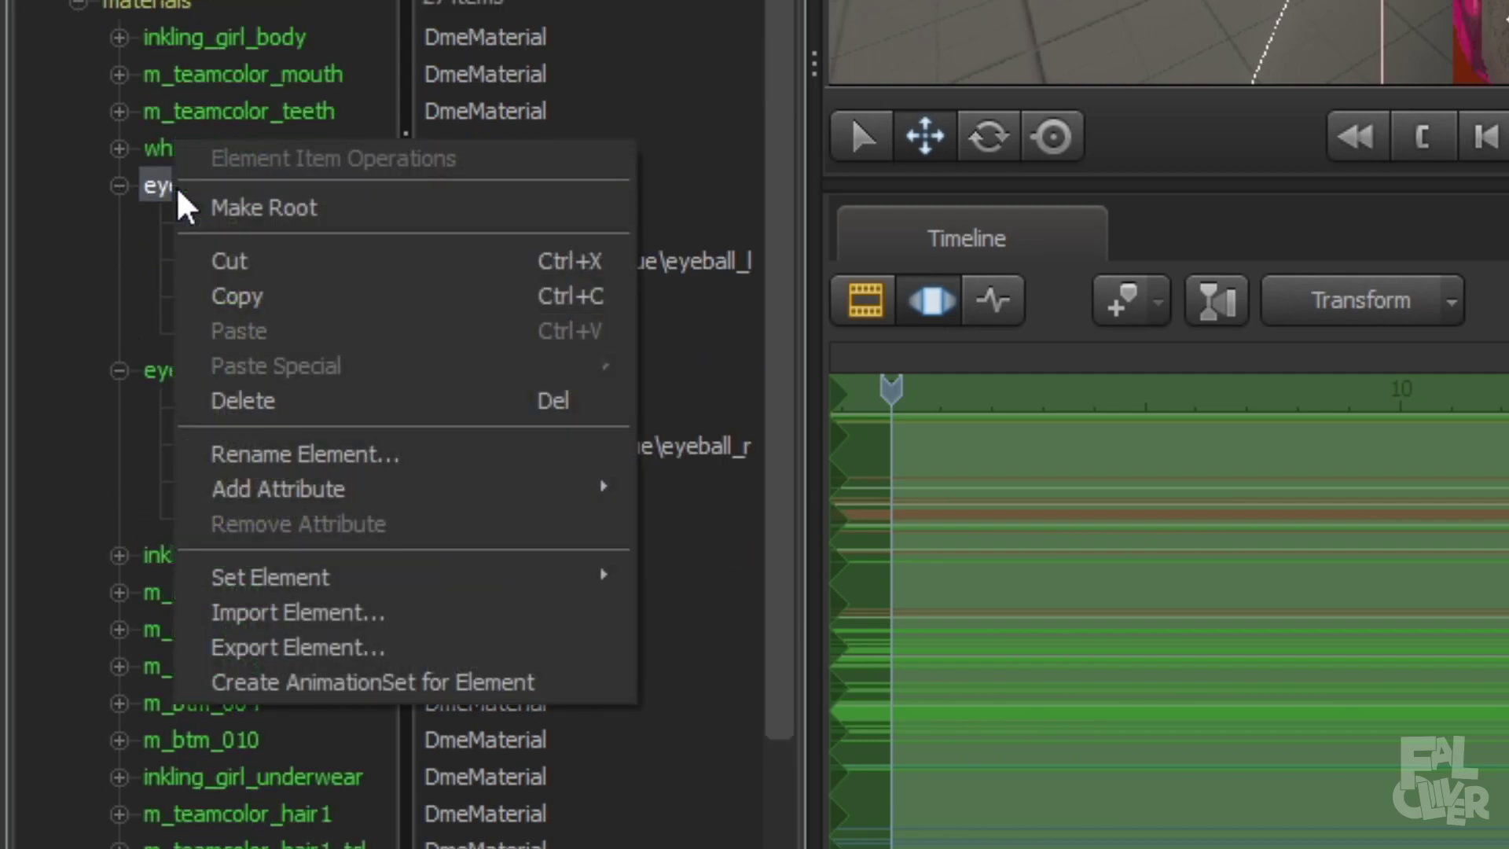
pyautogui.moveTo(279, 488)
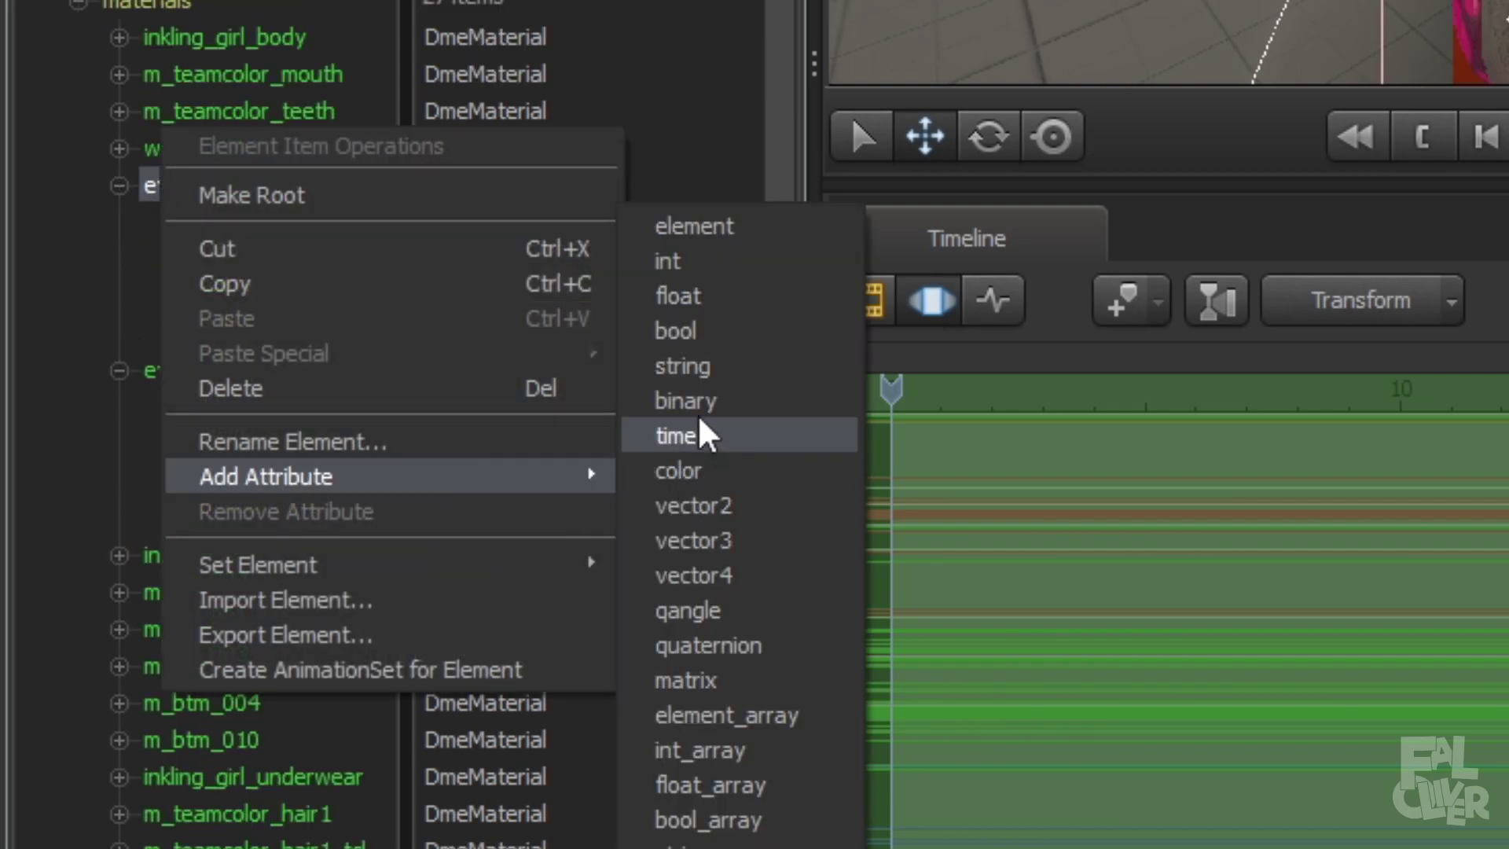
pyautogui.click(690, 366)
pyautogui.doubleClick(374, 335)
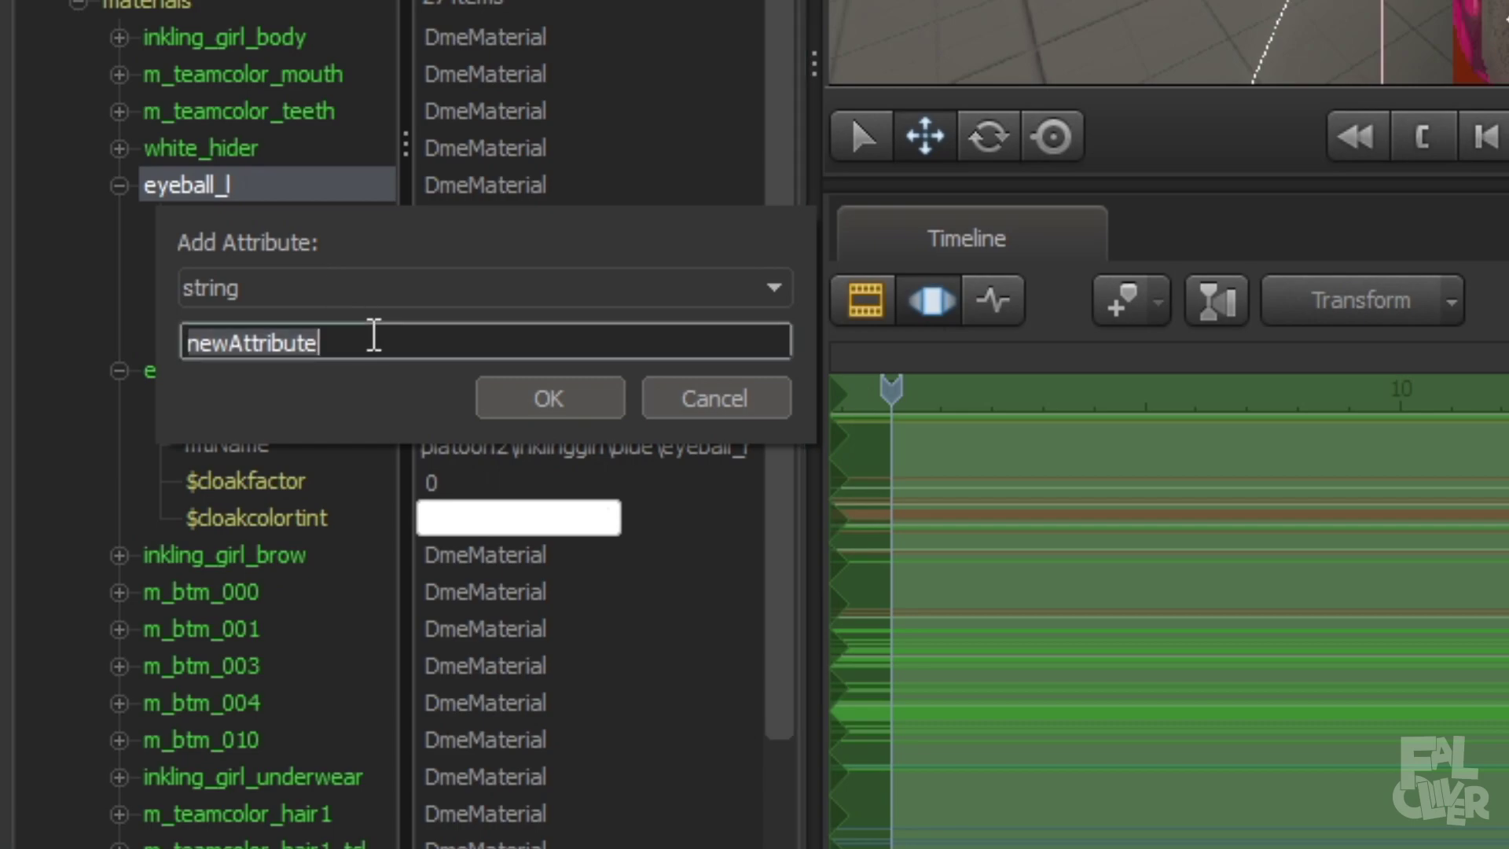
pyautogui.write('$iris')
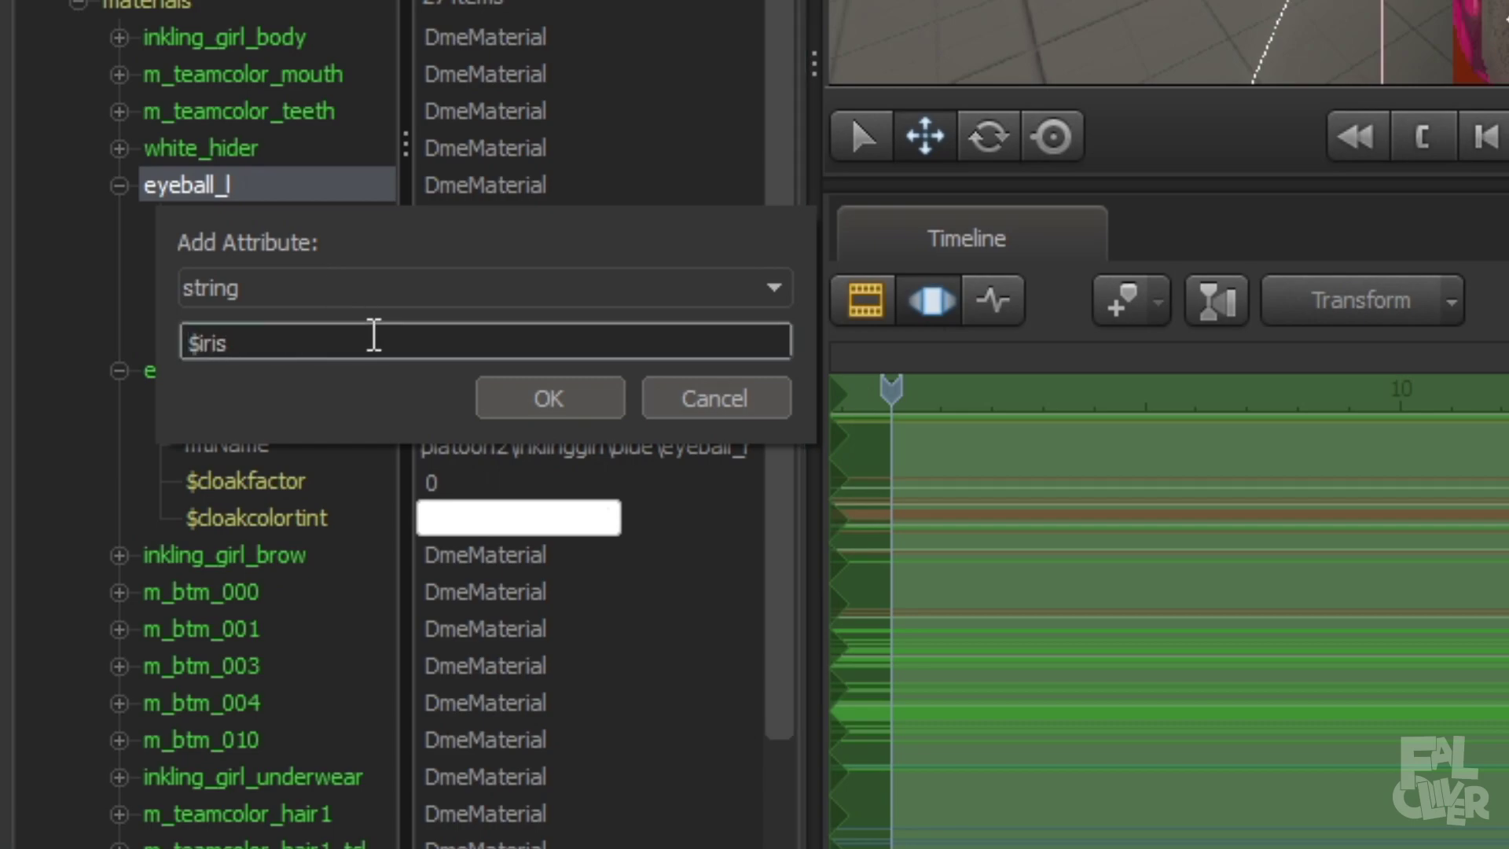
pyautogui.press('Return')
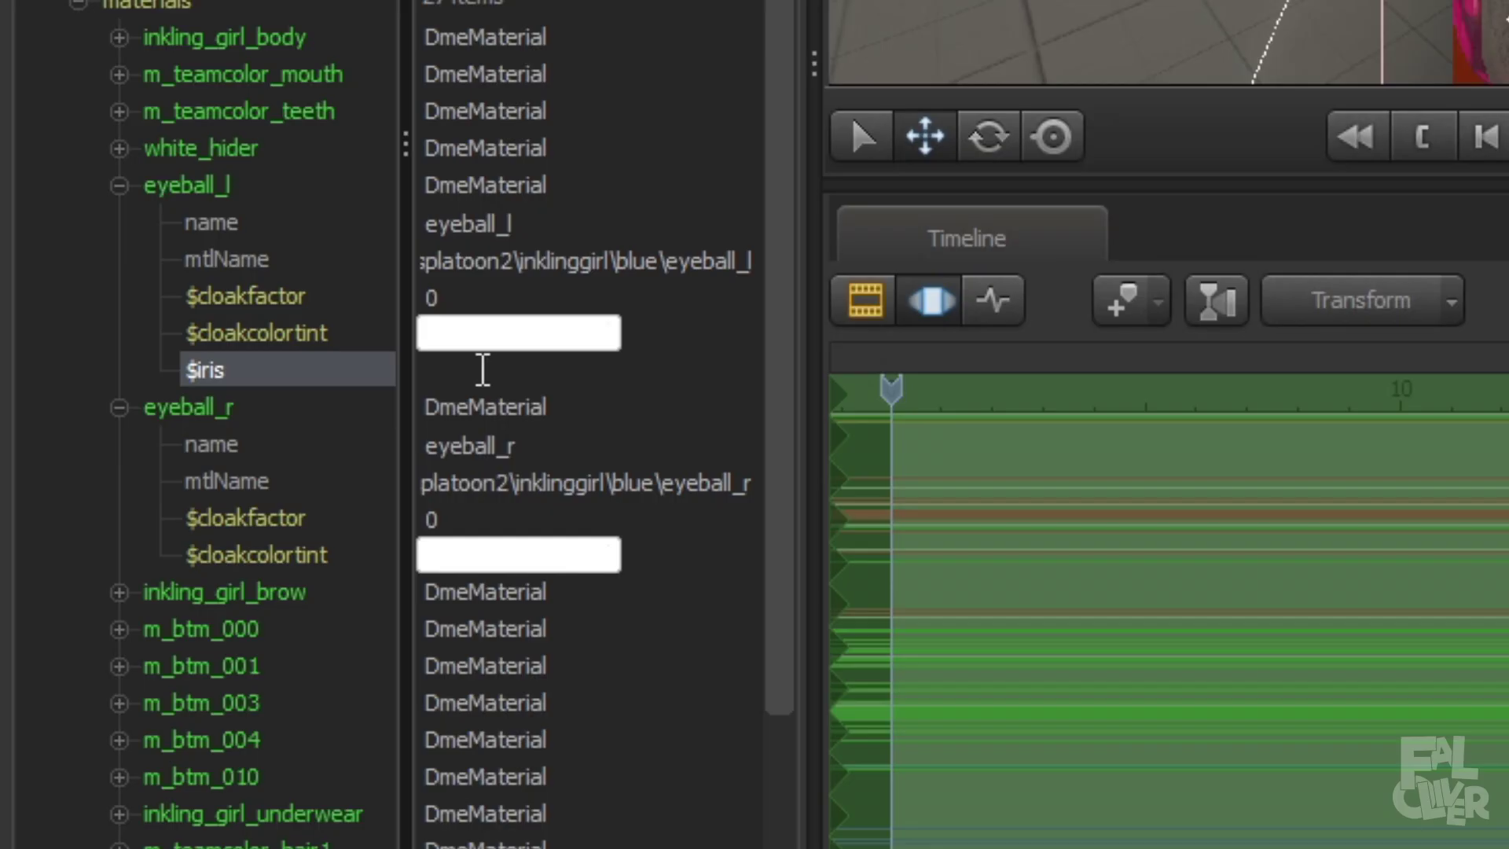
# Step: Set the $iris value of eyeball_l to models\faloliver\pogeyes
pyautogui.click(483, 369)
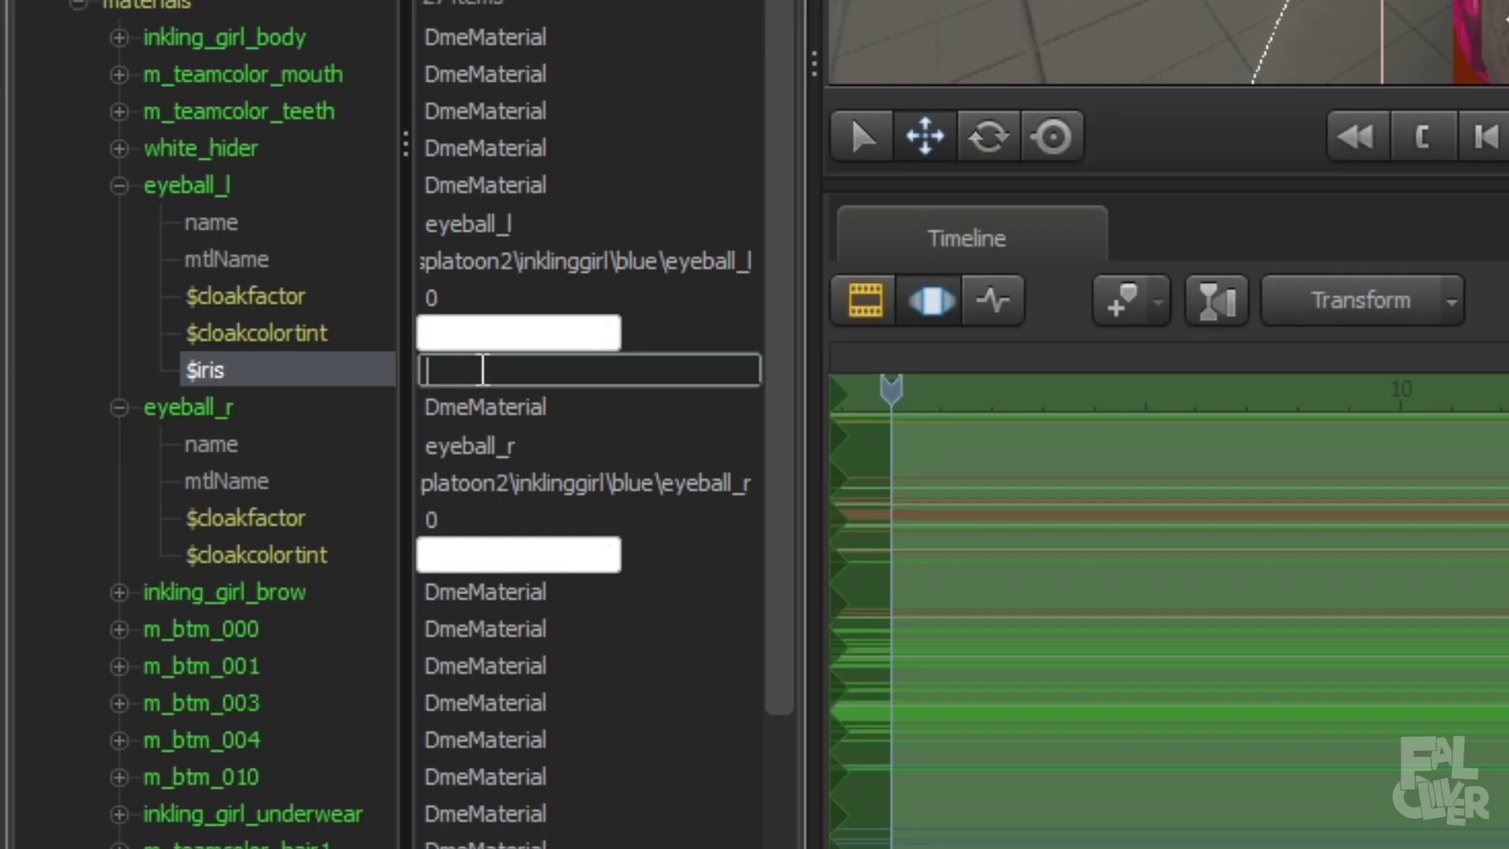
pyautogui.write('models\\')
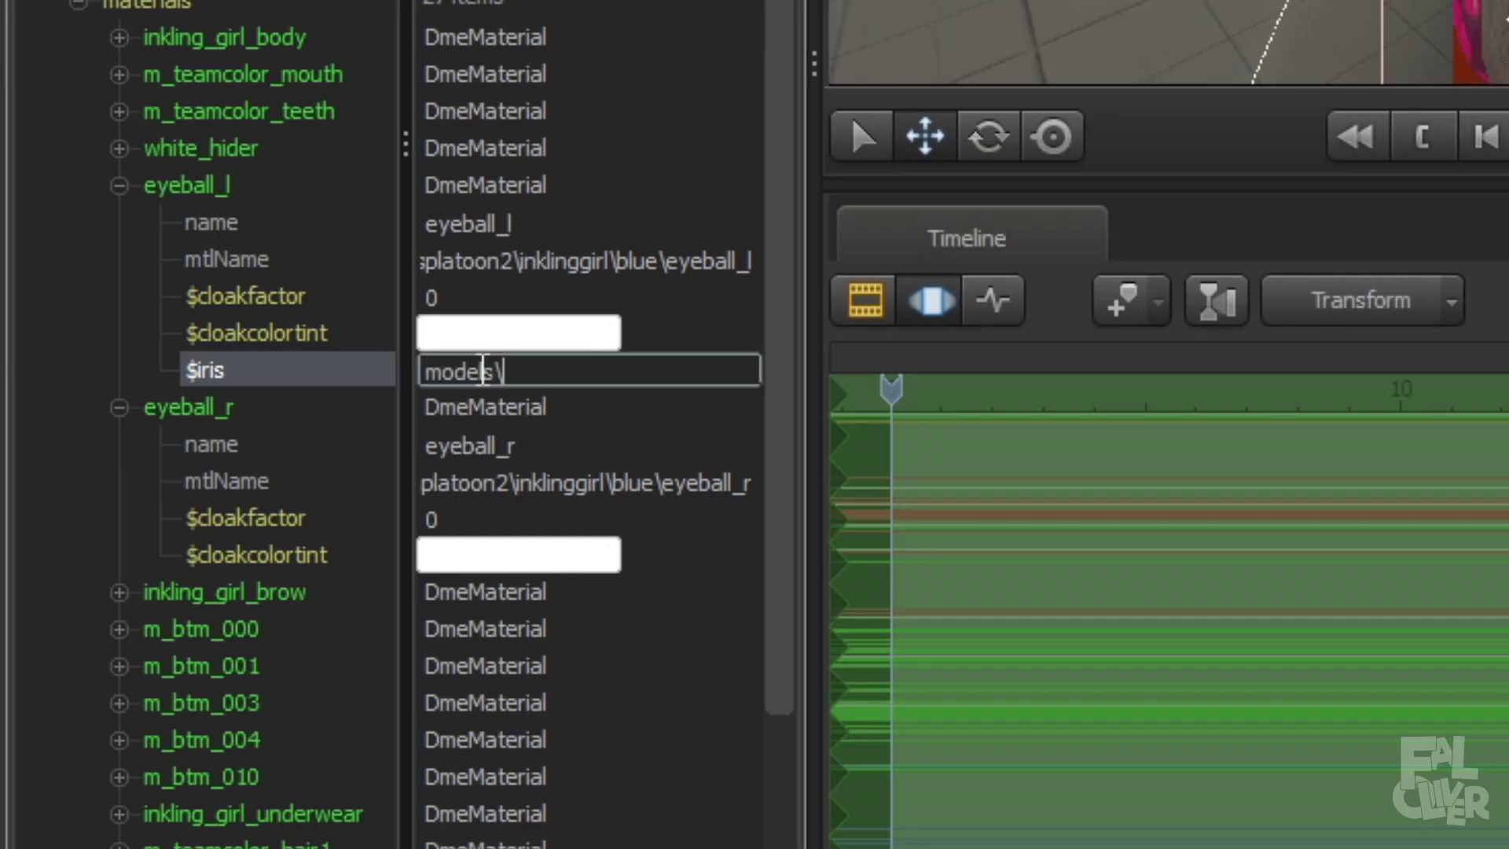
pyautogui.write('faloliver')
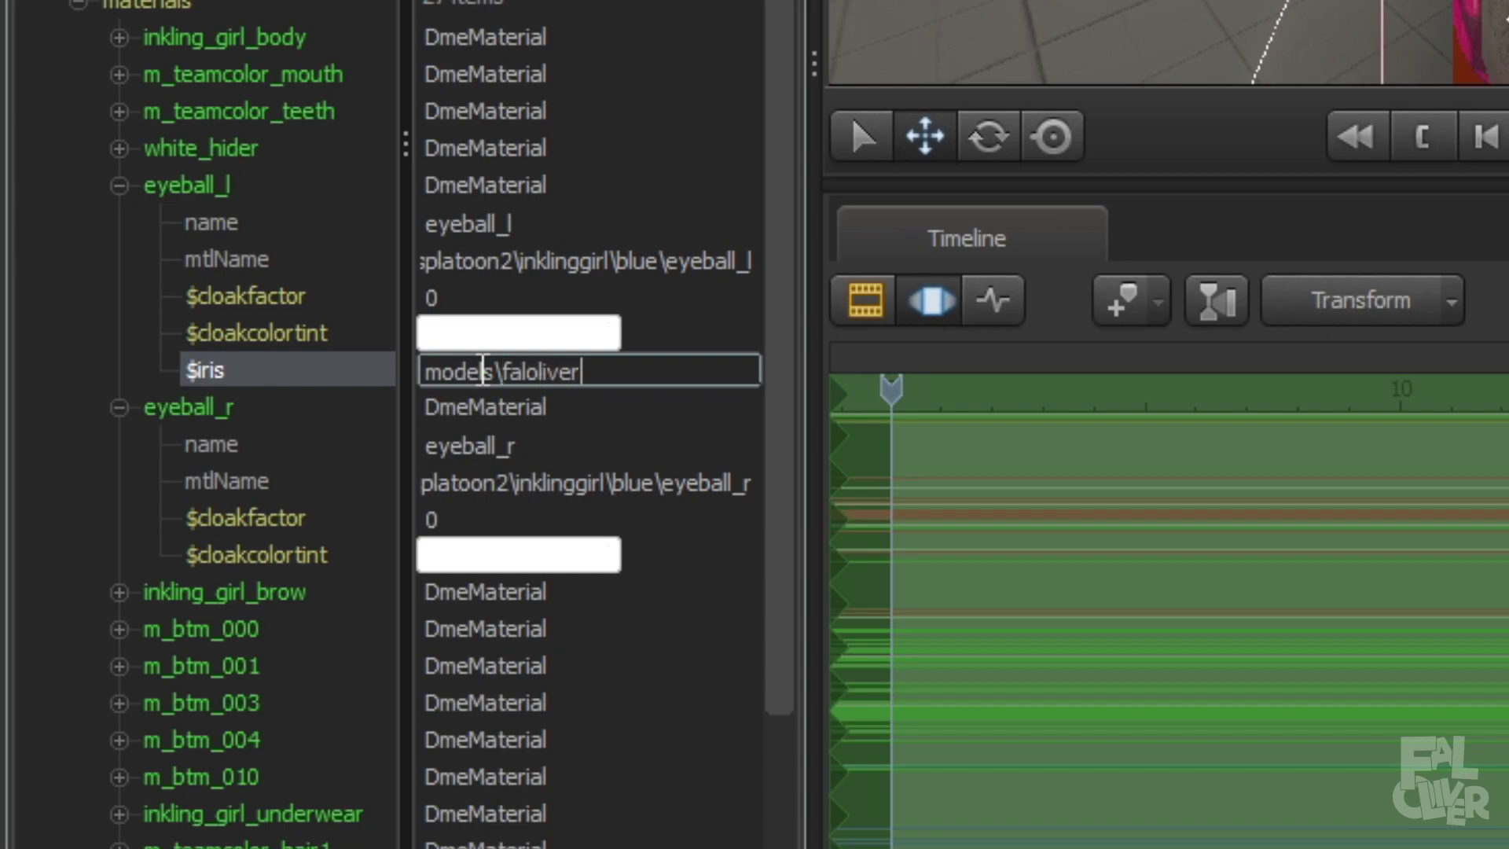
pyautogui.write('\\pogeyes')
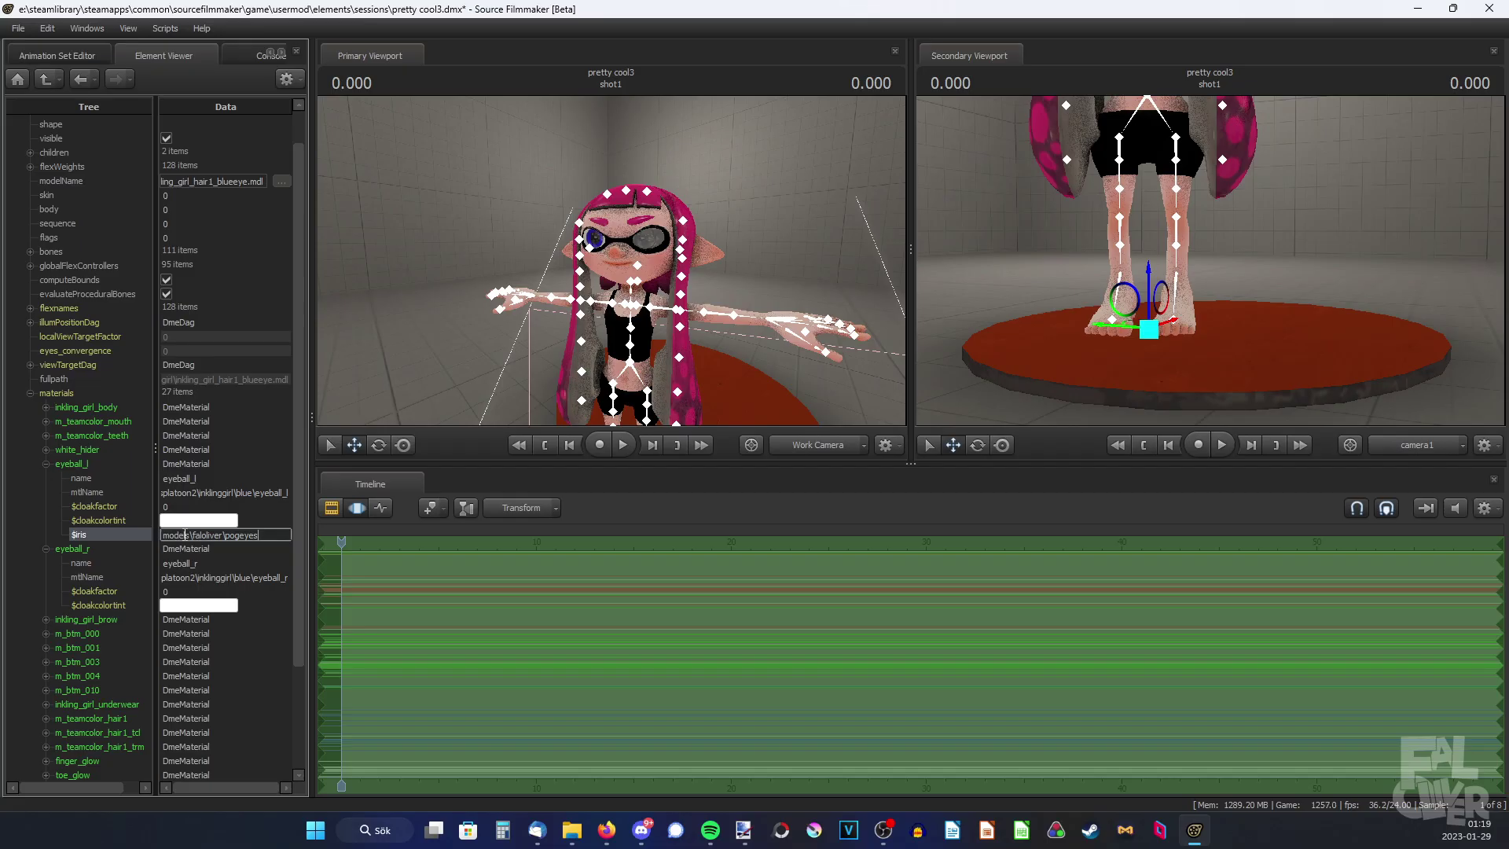
pyautogui.press('Return')
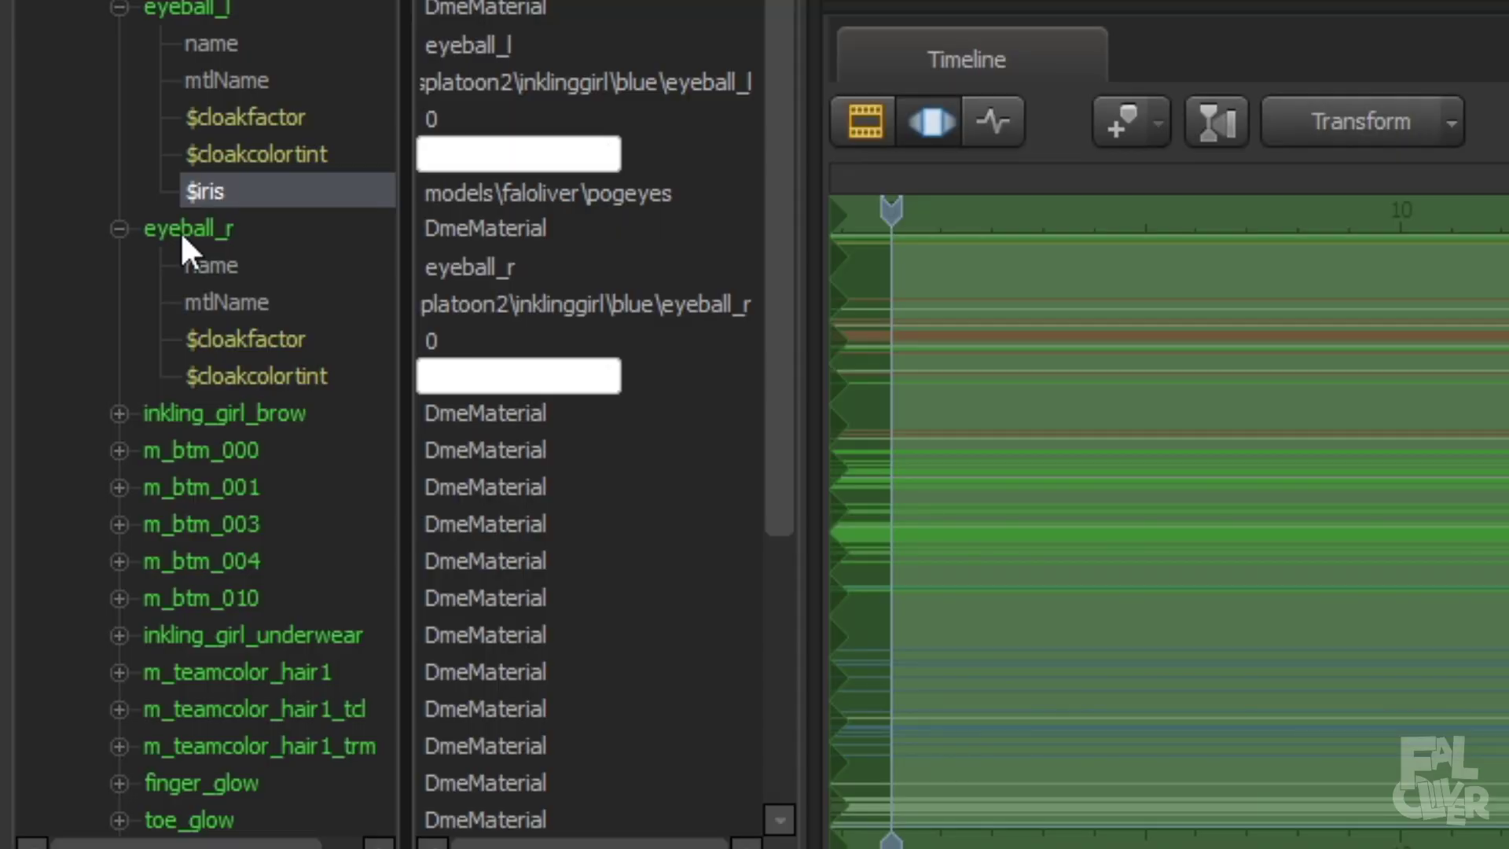
# Step: Add a string attribute named $iris to the eyeball_r material
pyautogui.rightClick(180, 231)
pyautogui.moveTo(309, 541)
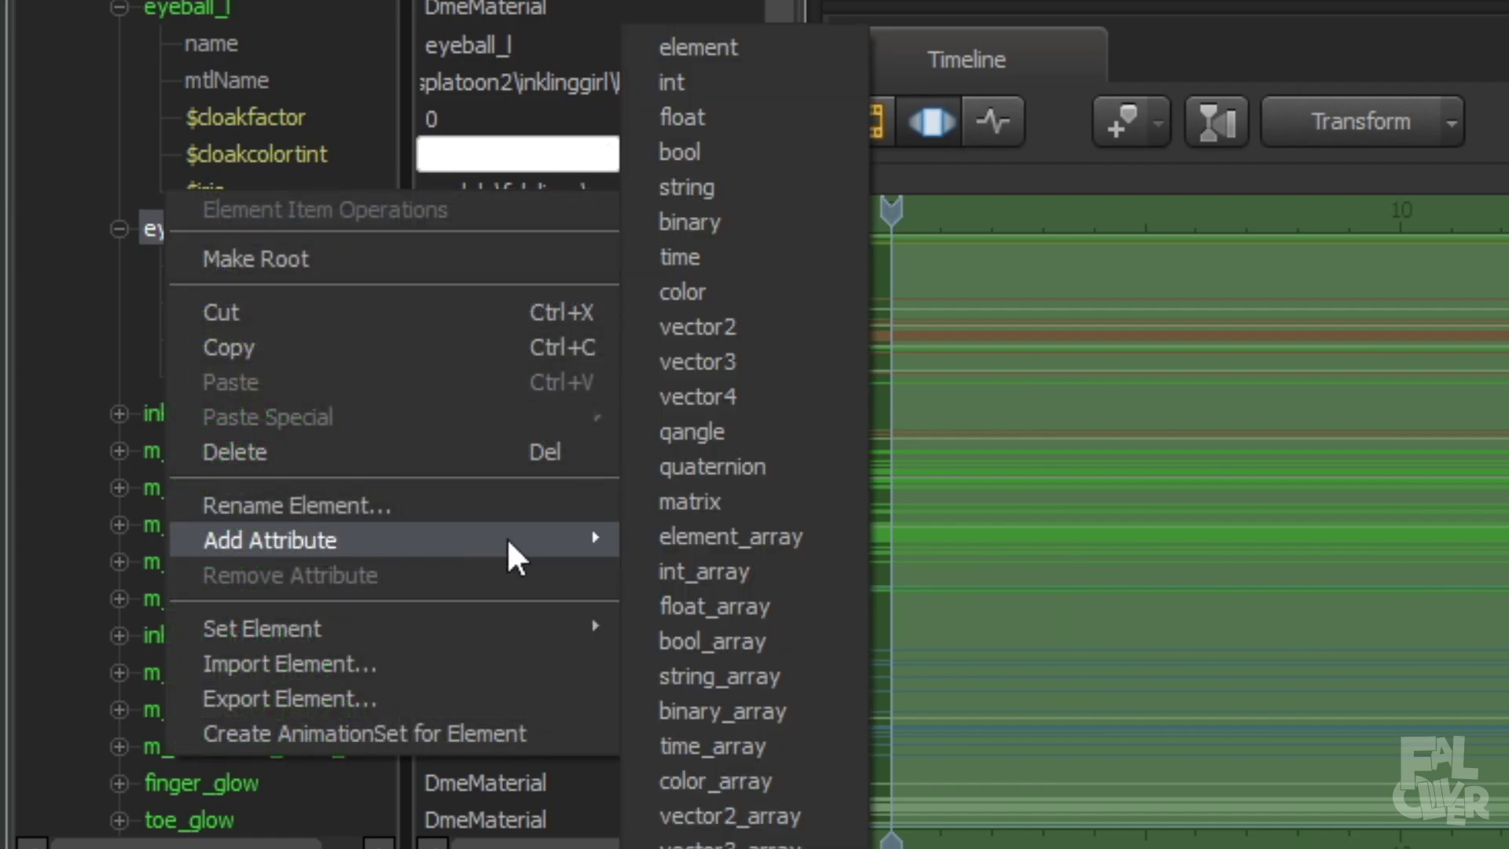
pyautogui.click(687, 187)
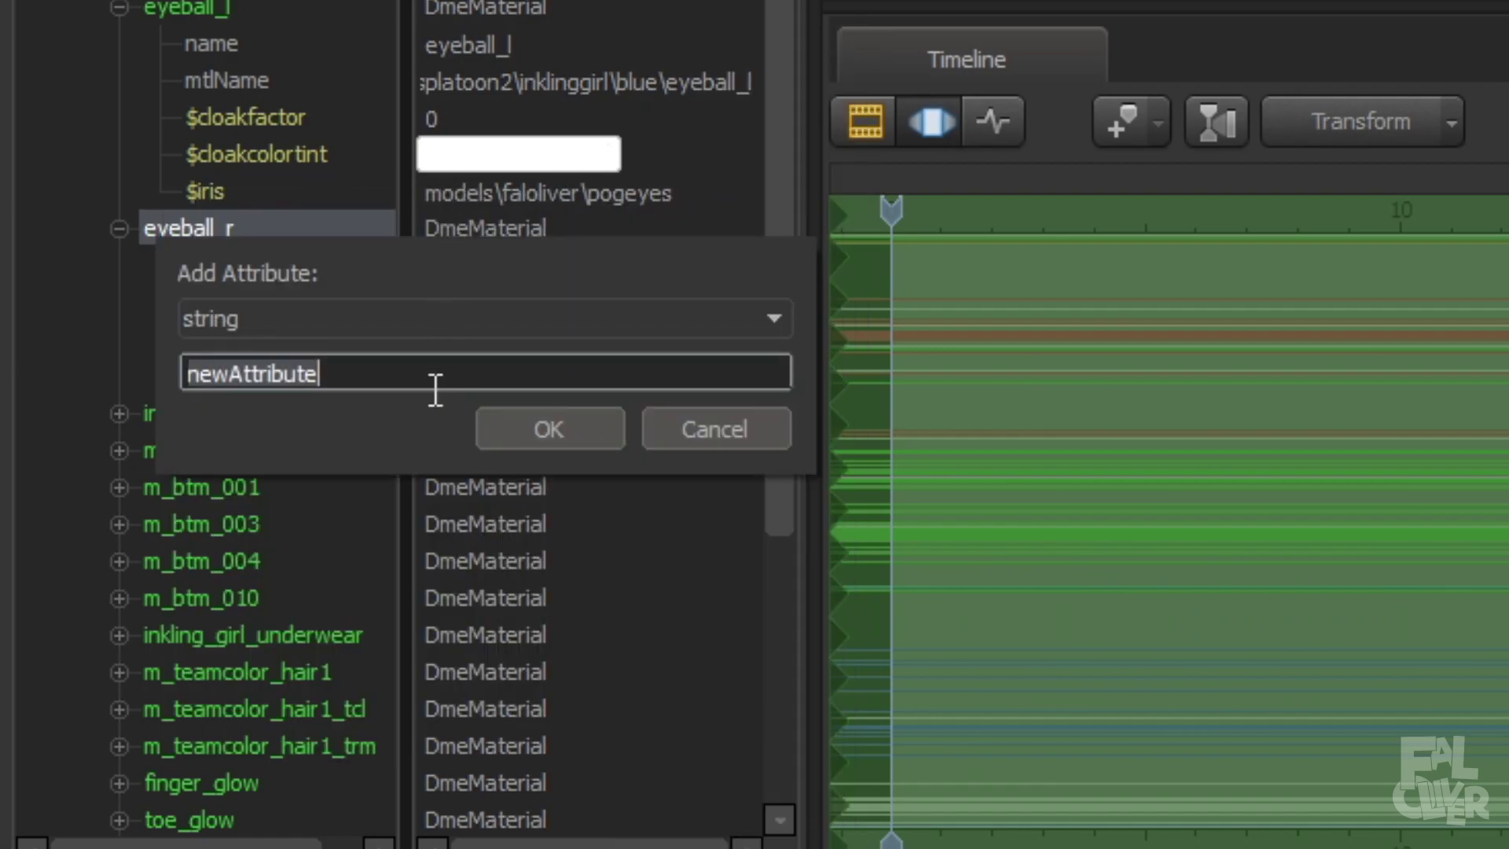
pyautogui.write('$risi')
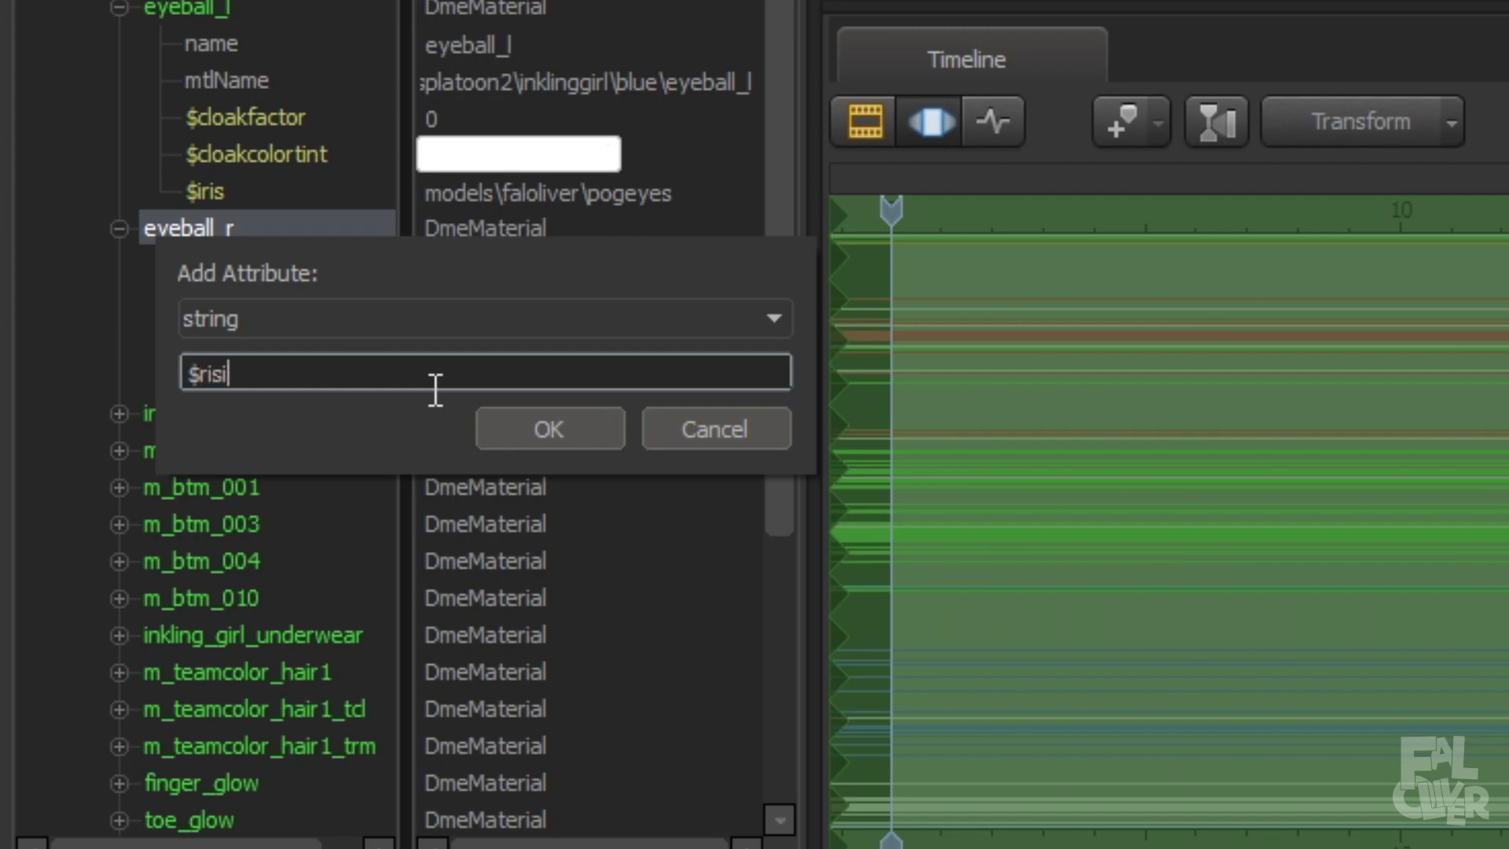
pyautogui.press('BackSpace')
pyautogui.press('BackSpace')
pyautogui.press('BackSpace')
pyautogui.write('iris')
pyautogui.press('Return')
# Step: Copy the texture path models\faloliver\pogeyes from eyeball_l's $iris into the $iris value of eyeball_r
pyautogui.click(472, 413)
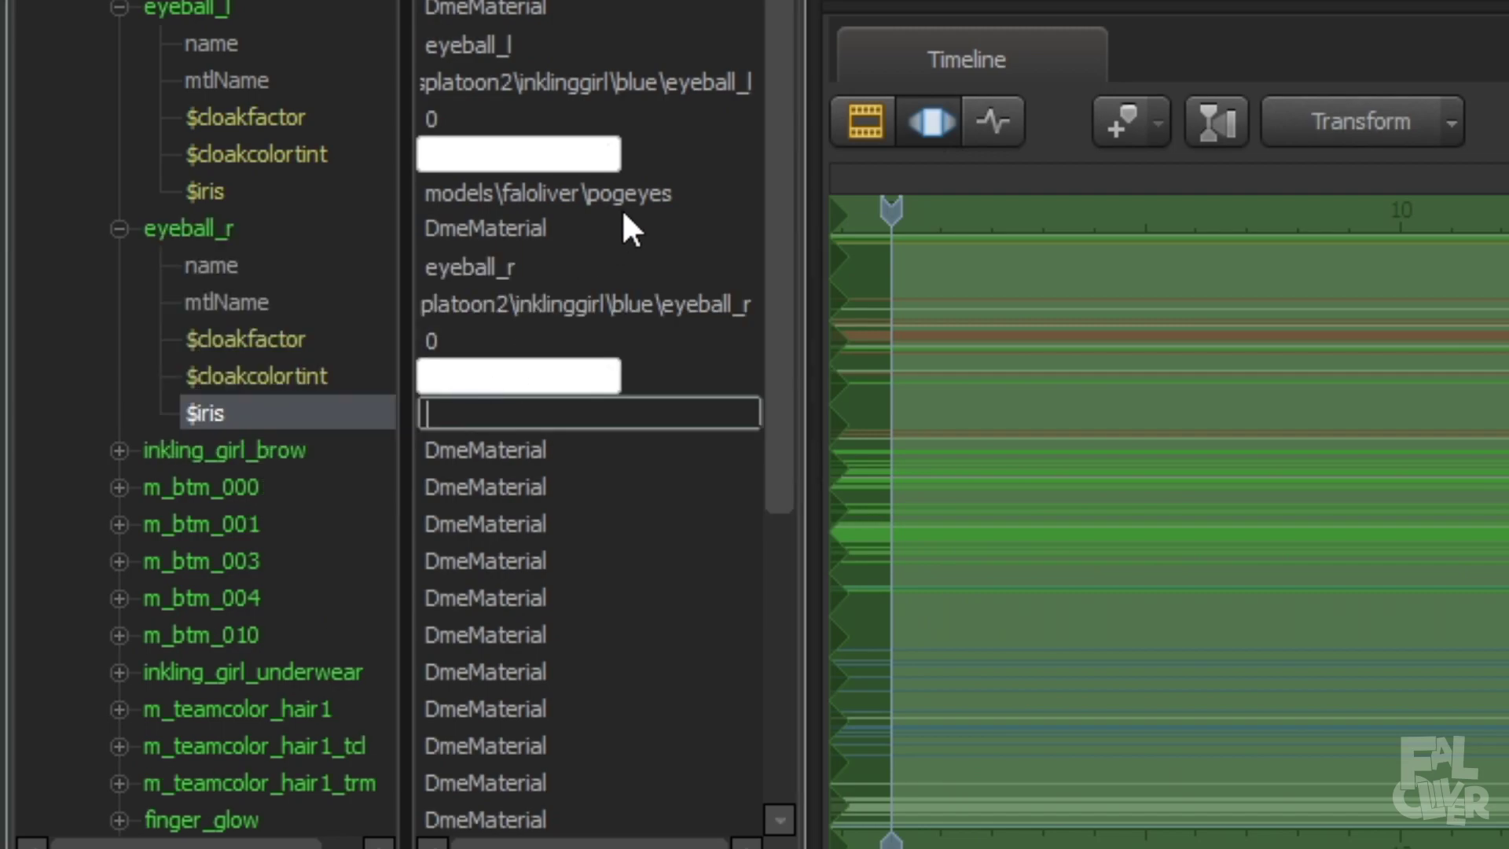
pyautogui.click(683, 191)
pyautogui.hotkey('ctrl', 'c')
pyautogui.click(481, 413)
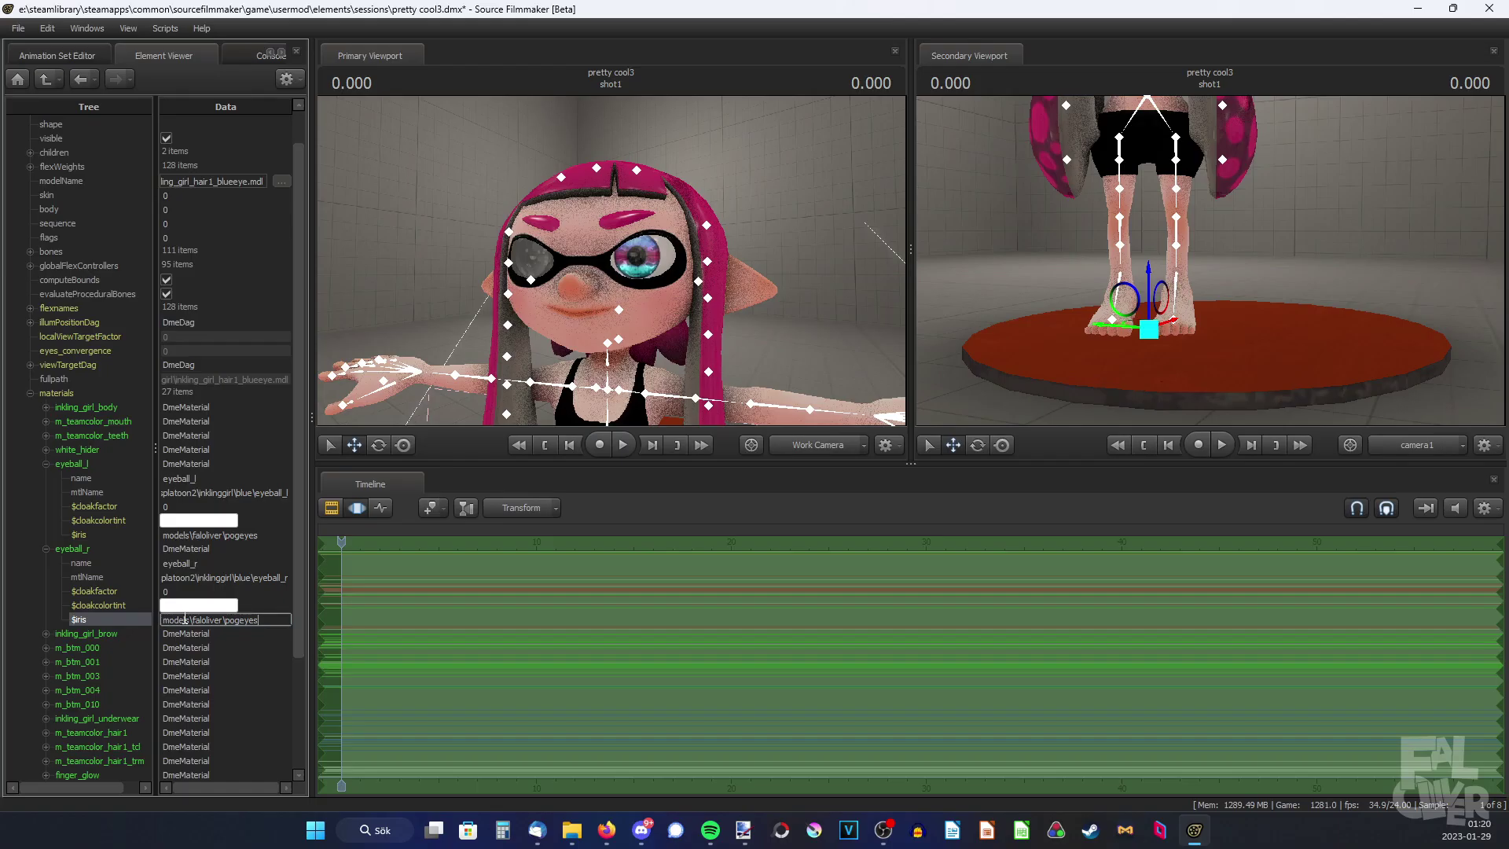
pyautogui.hotkey('ctrl', 'v')
pyautogui.press('Return')
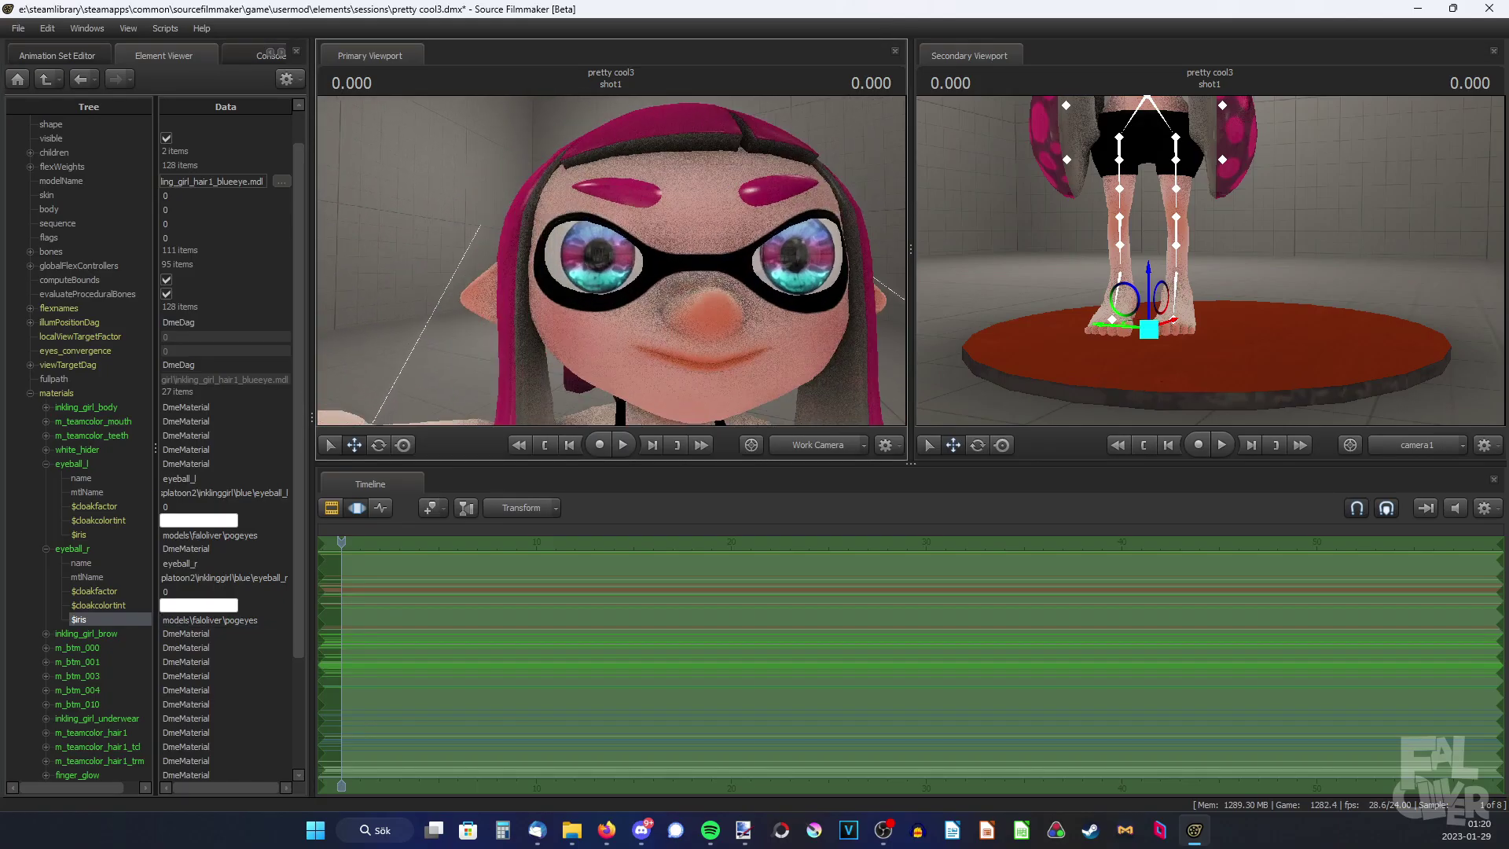
pyautogui.scroll(-3, 612, 267)
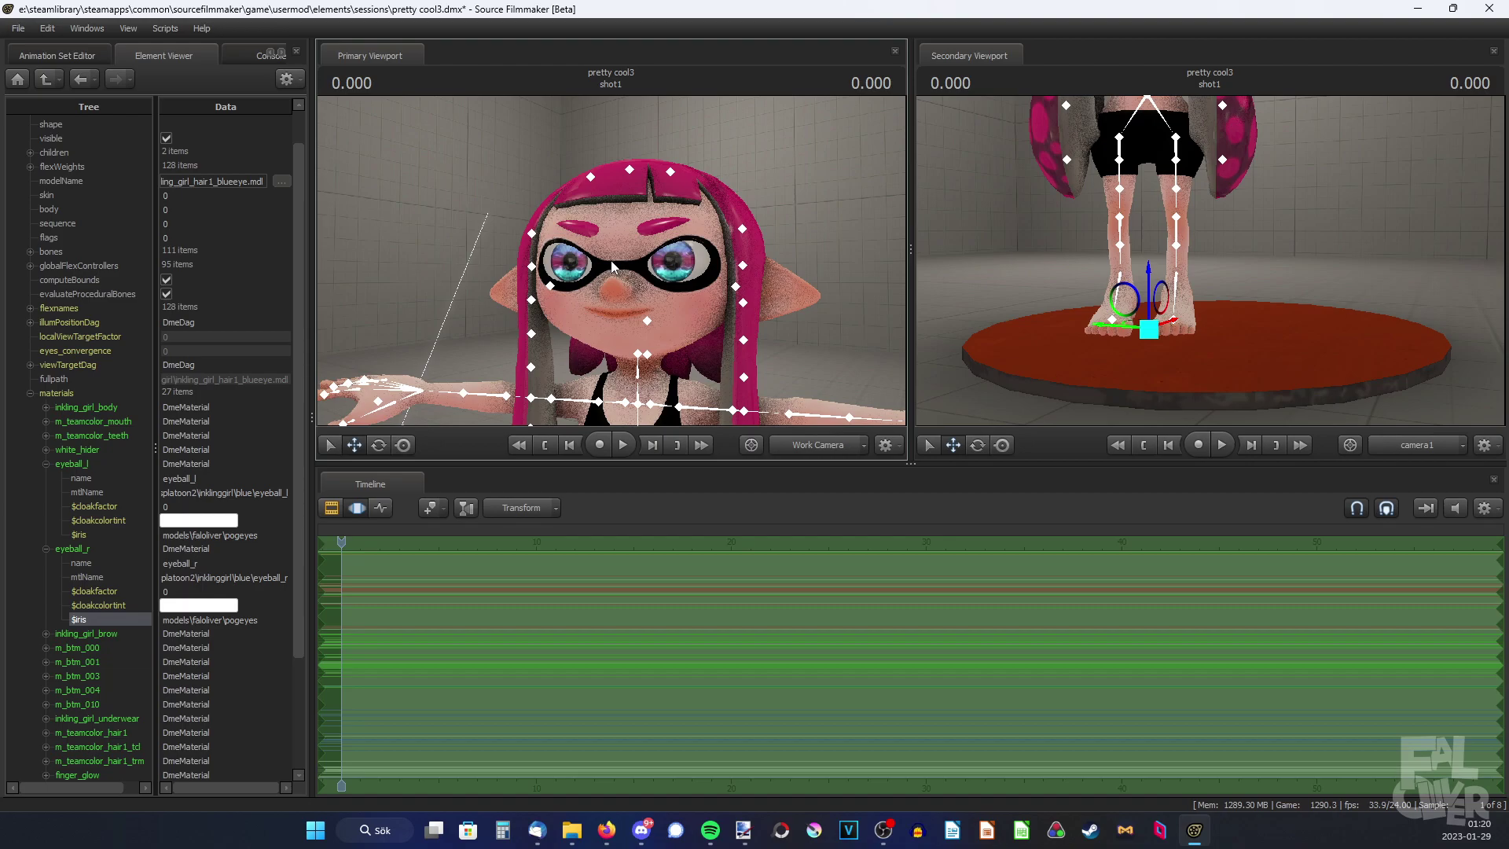
pyautogui.click(612, 268)
pyautogui.scroll(-3, 612, 267)
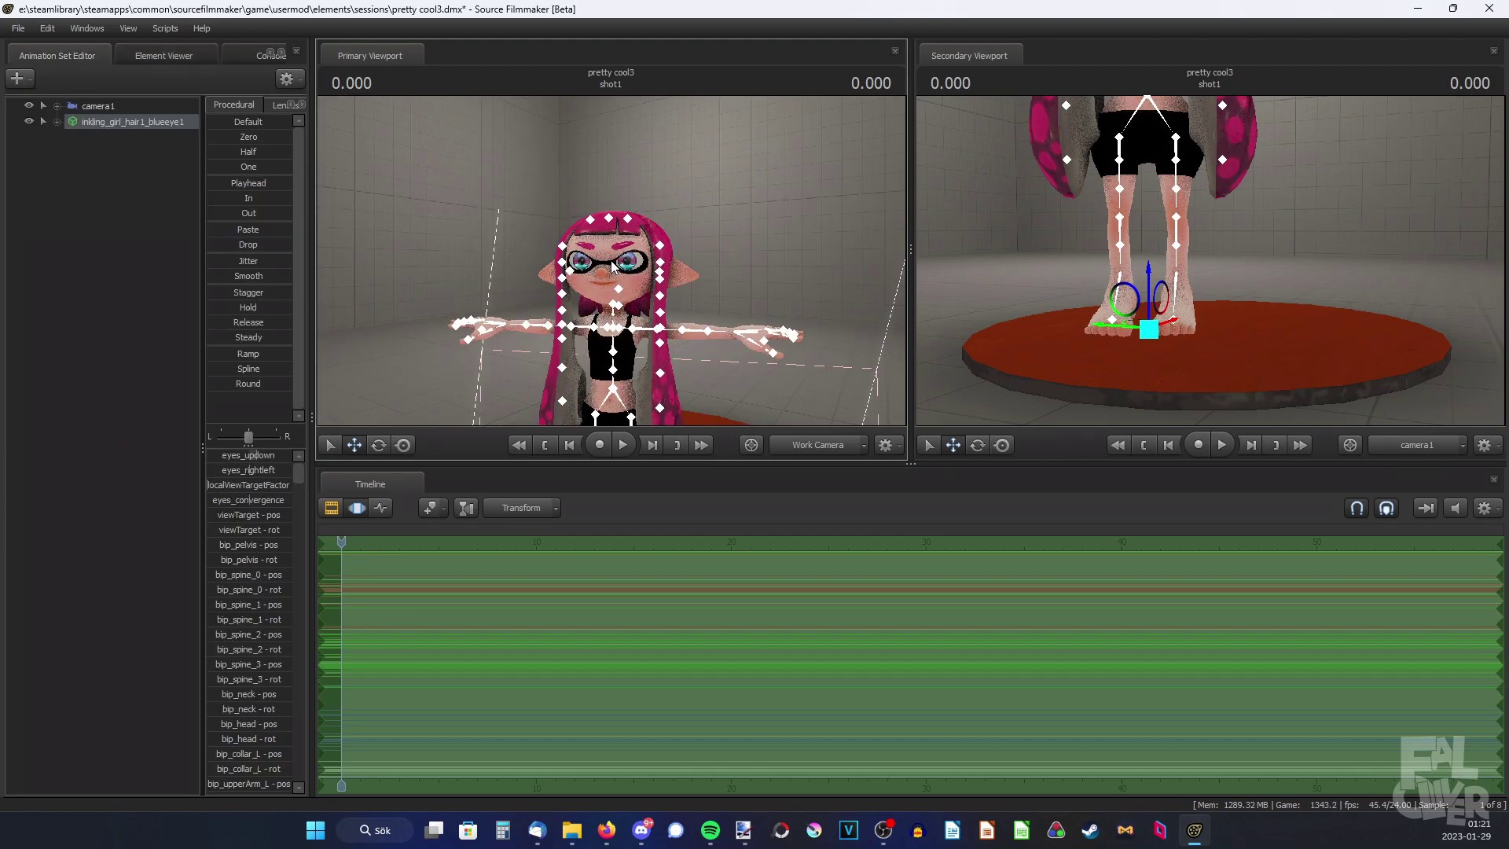